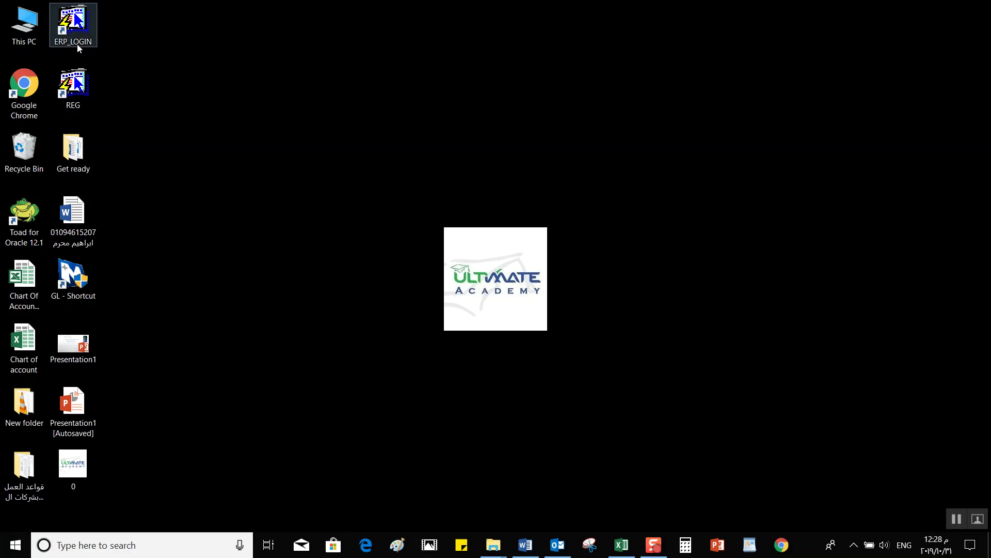
# Launch ERP_LOGIN from the desktop and set the login language to 2 - English.
pyautogui.click(111, 54)
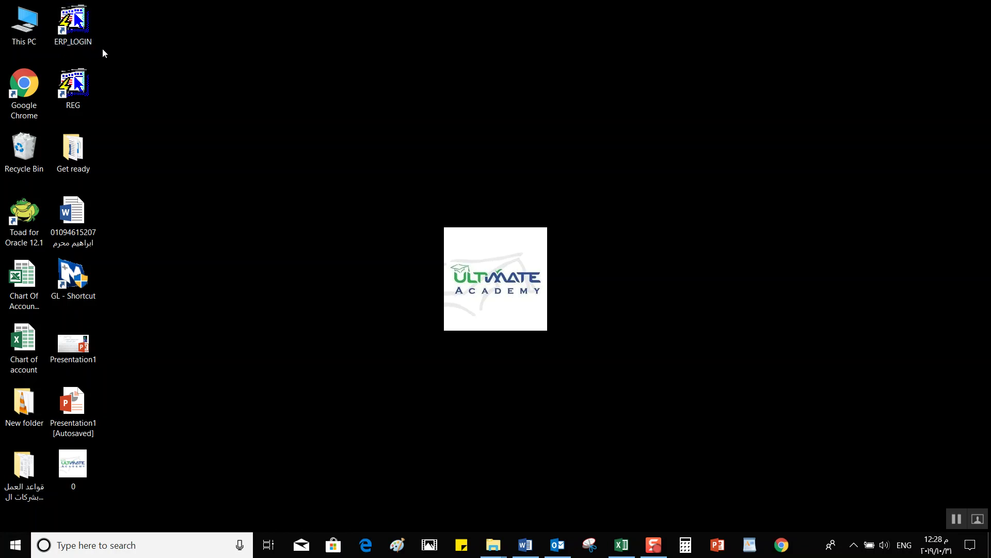
pyautogui.doubleClick(86, 45)
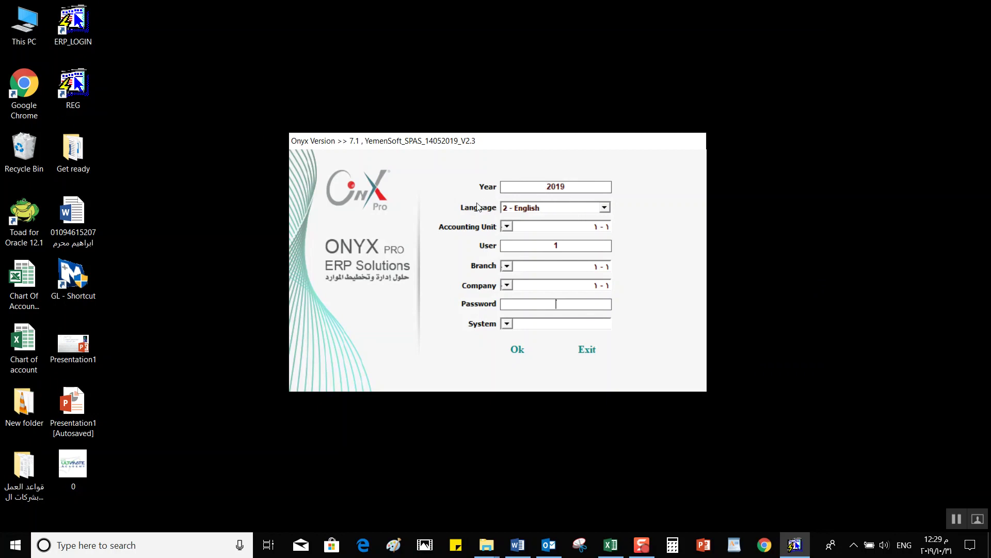
pyautogui.click(608, 208)
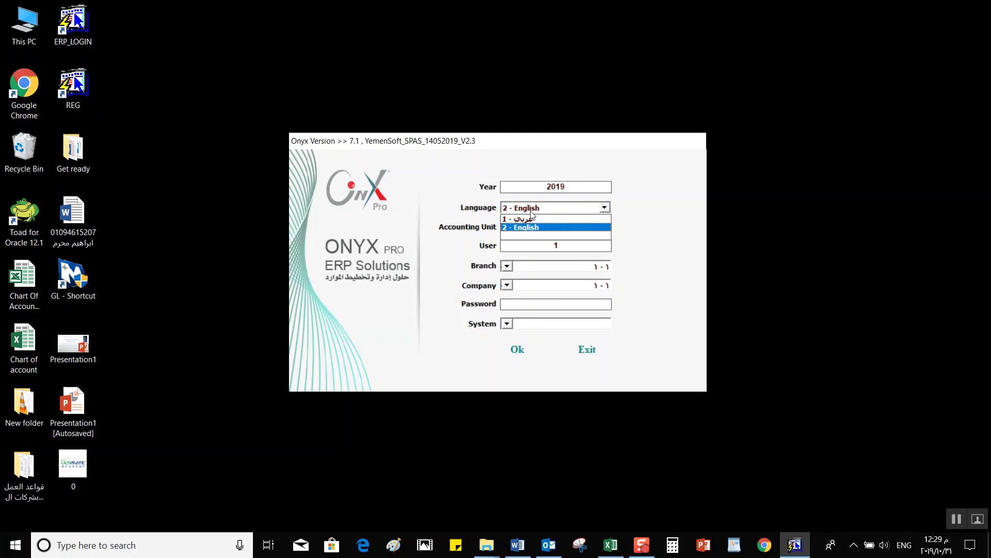
pyautogui.click(581, 227)
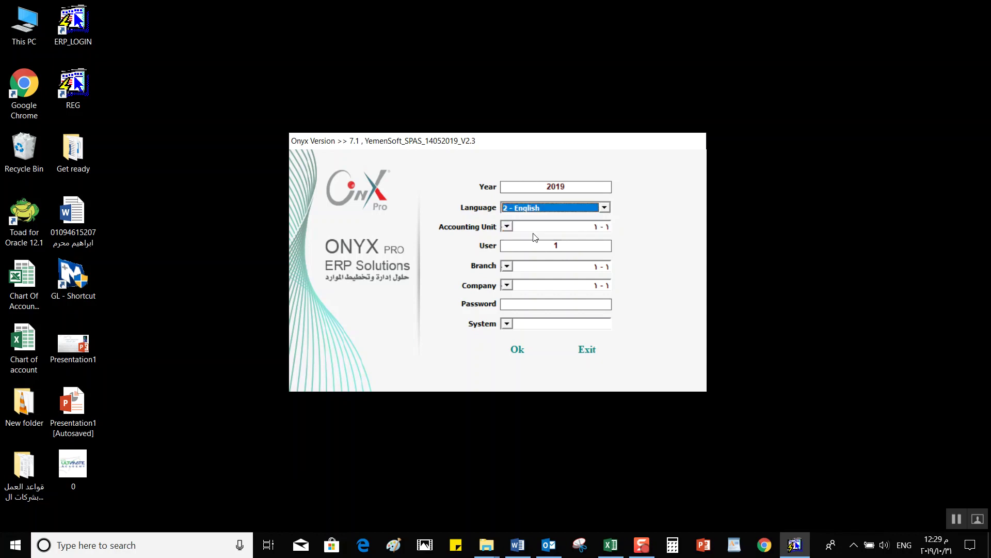
# Set accounting unit and branch to 1 - 1, switching keyboard input to English.
pyautogui.click(507, 227)
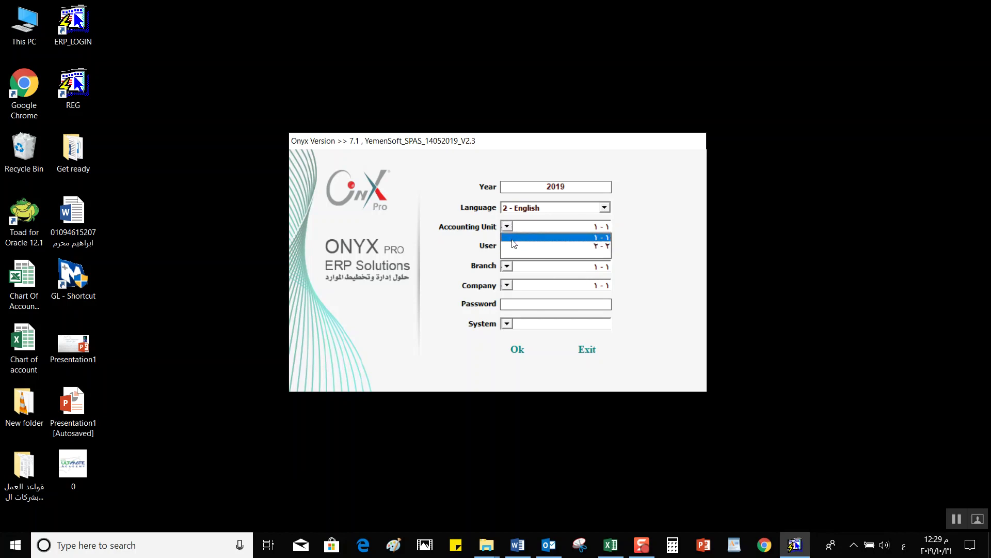
pyautogui.click(514, 239)
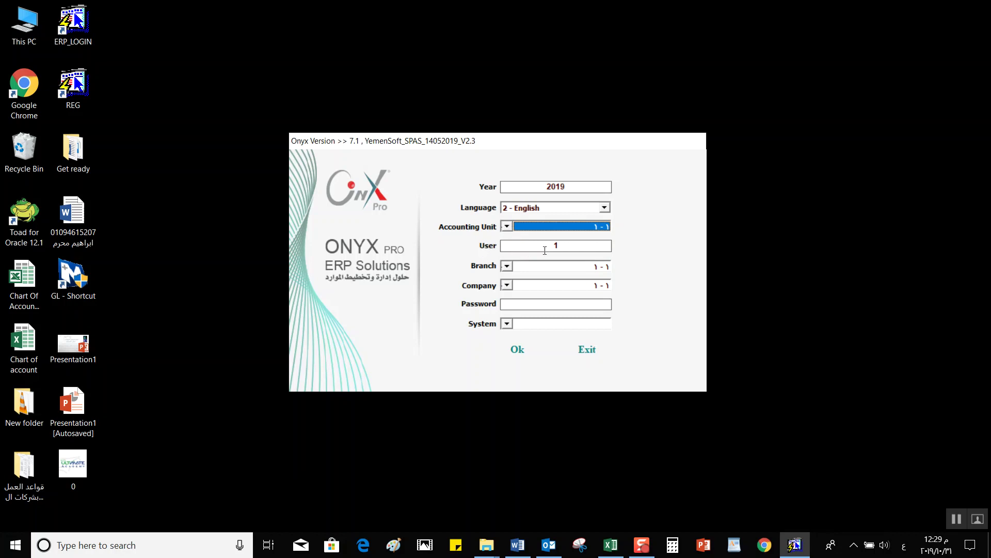
pyautogui.click(566, 248)
pyautogui.hotkey('alt', 'shift')
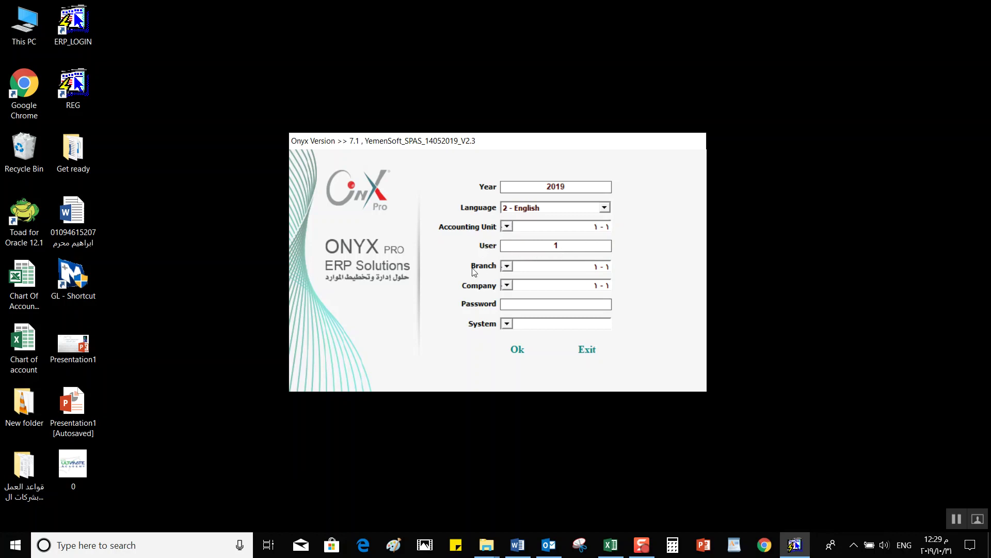
pyautogui.click(508, 265)
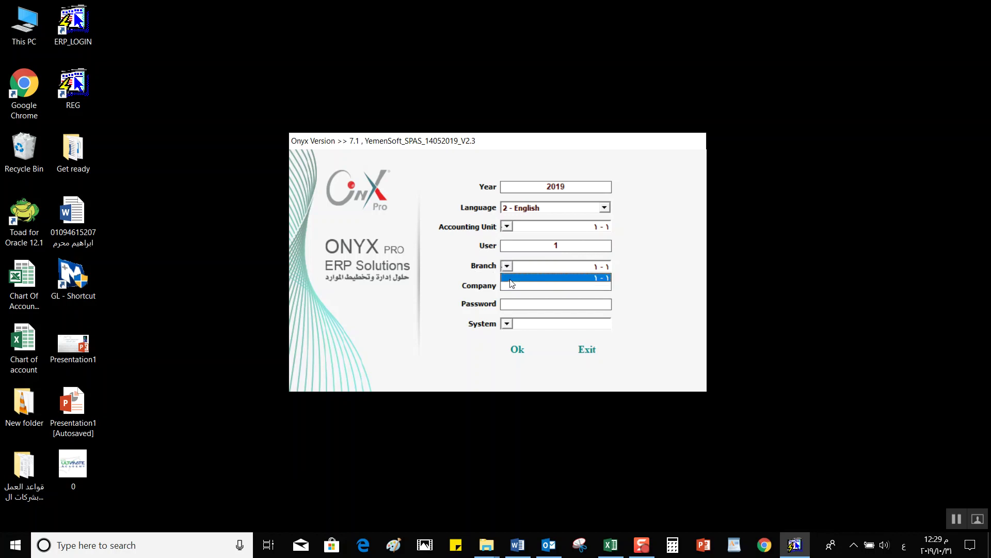
pyautogui.click(512, 278)
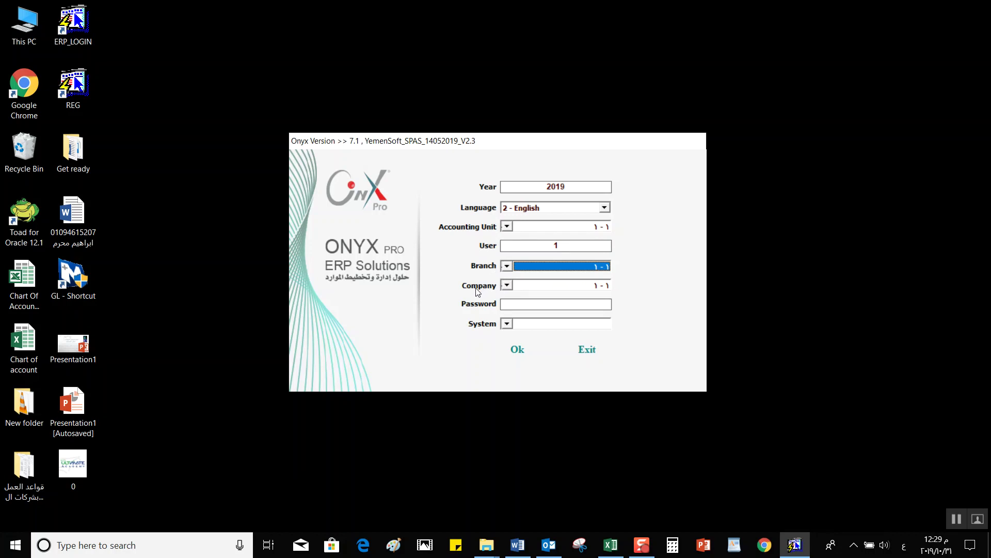
# Set company to 1 - 1, enter the password, choose a system and submit the login.
pyautogui.click(506, 287)
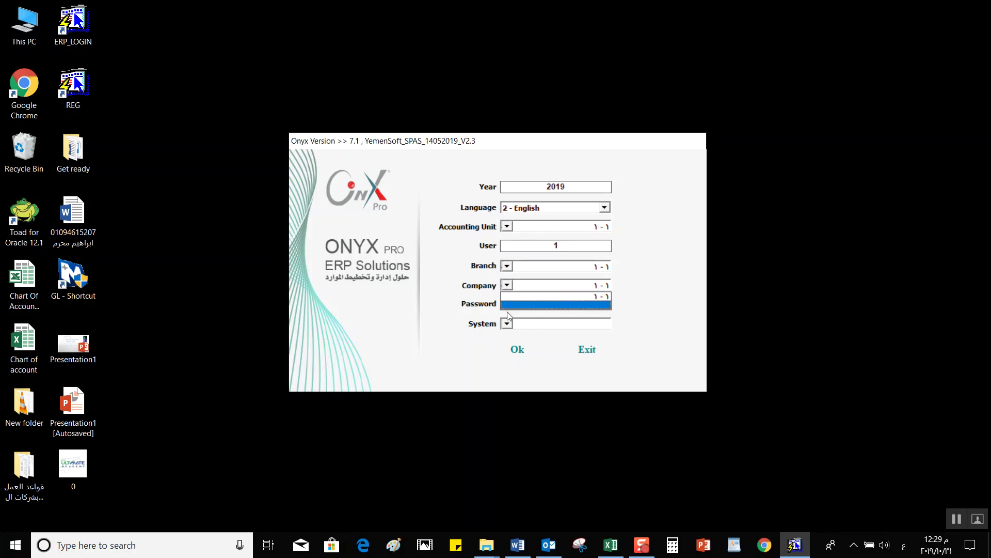
pyautogui.click(512, 297)
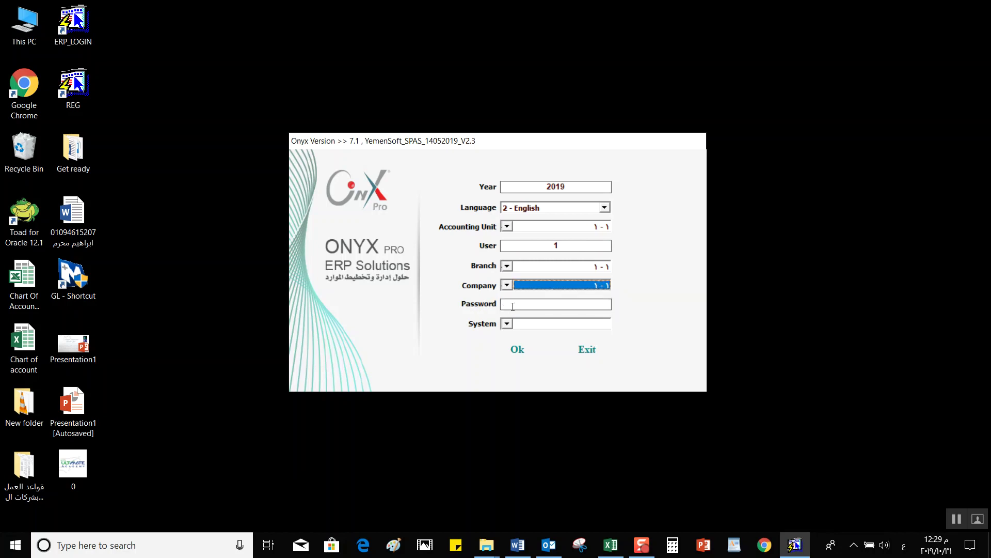
pyautogui.click(522, 306)
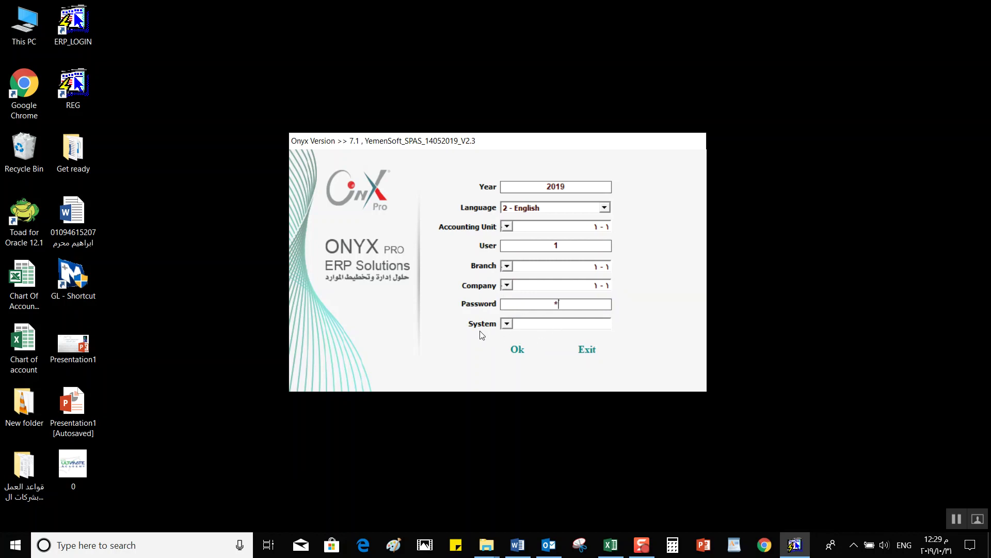
pyautogui.click(507, 324)
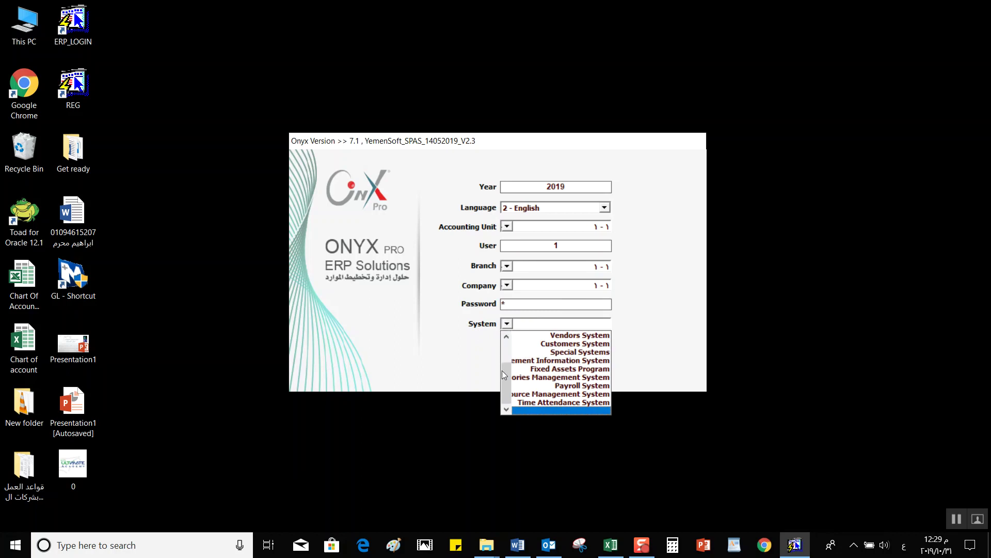
pyautogui.click(504, 345)
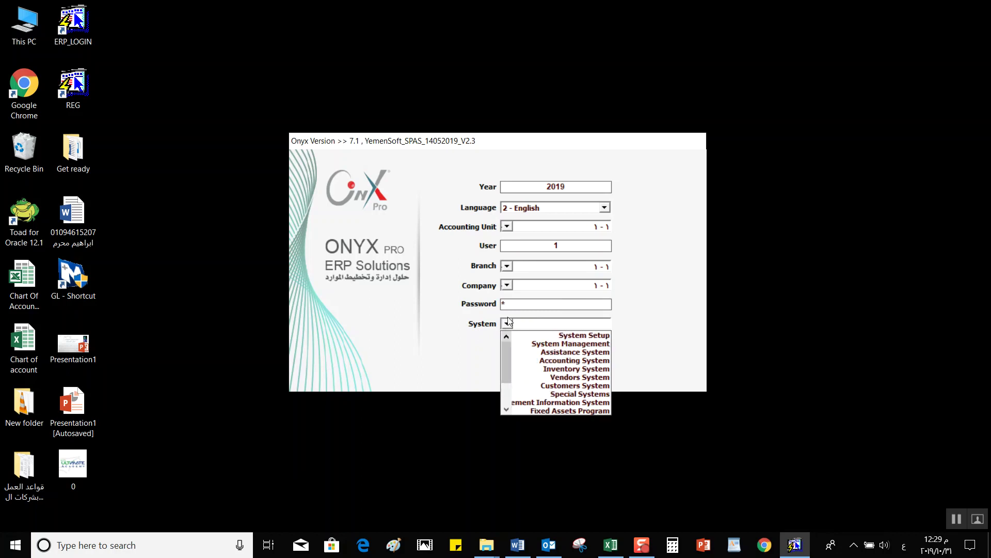
pyautogui.click(508, 321)
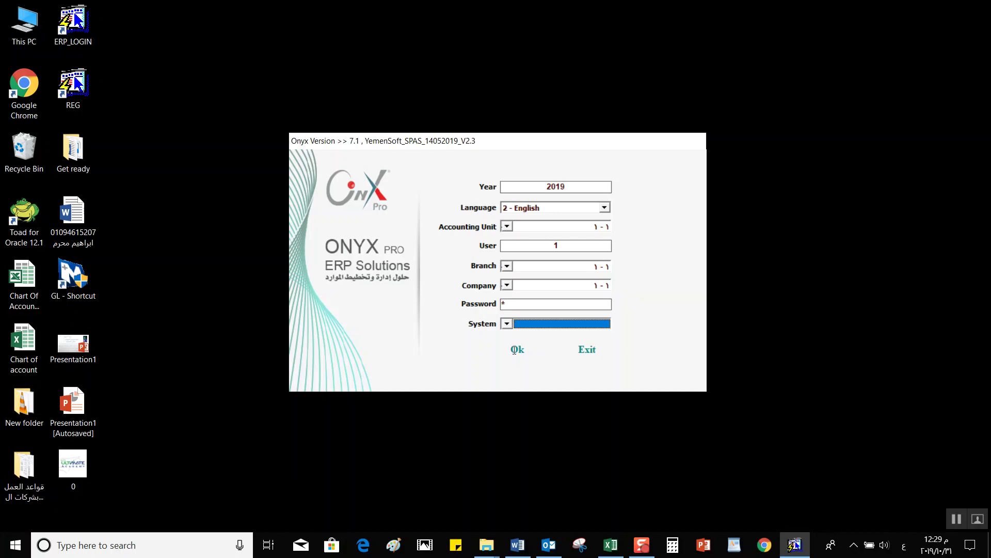
pyautogui.click(514, 349)
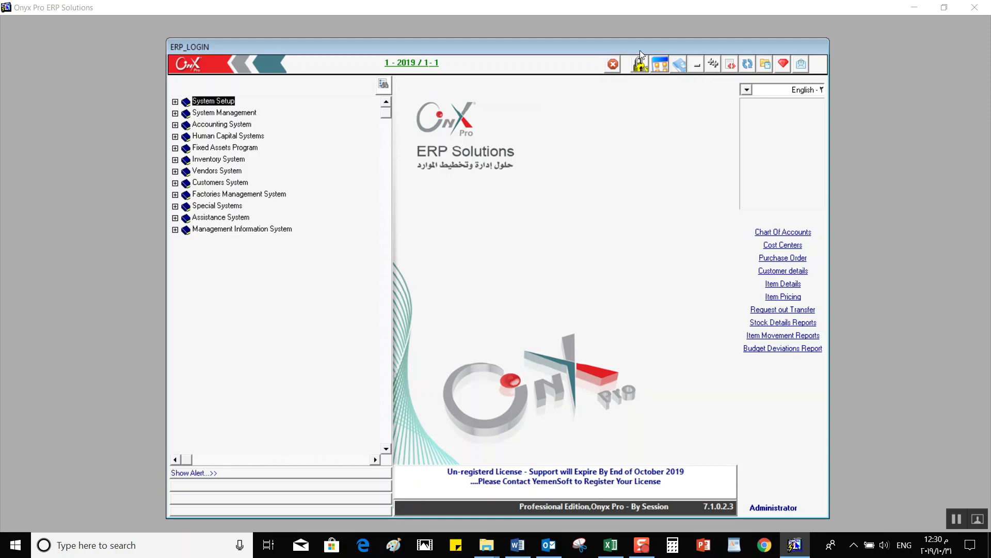
pyautogui.click(802, 67)
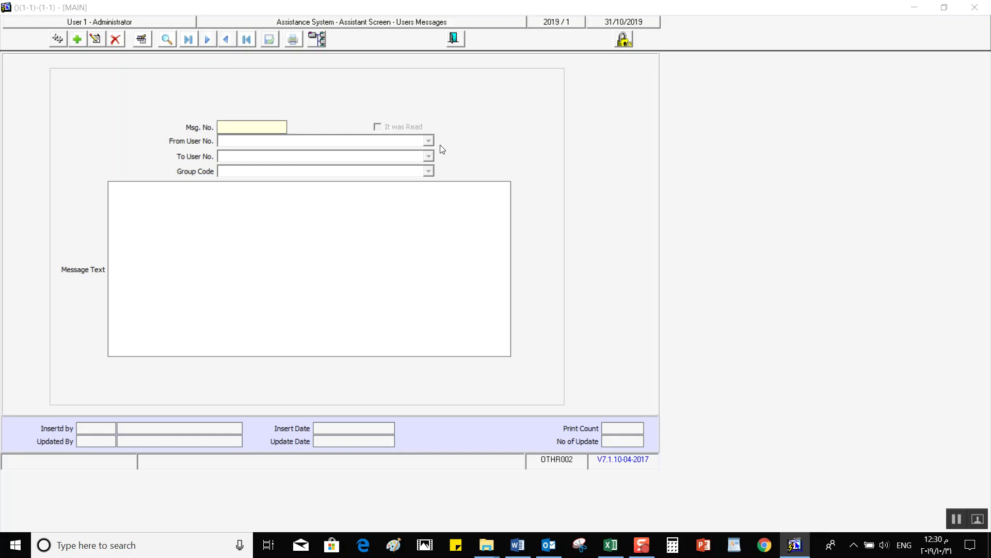
pyautogui.click(456, 39)
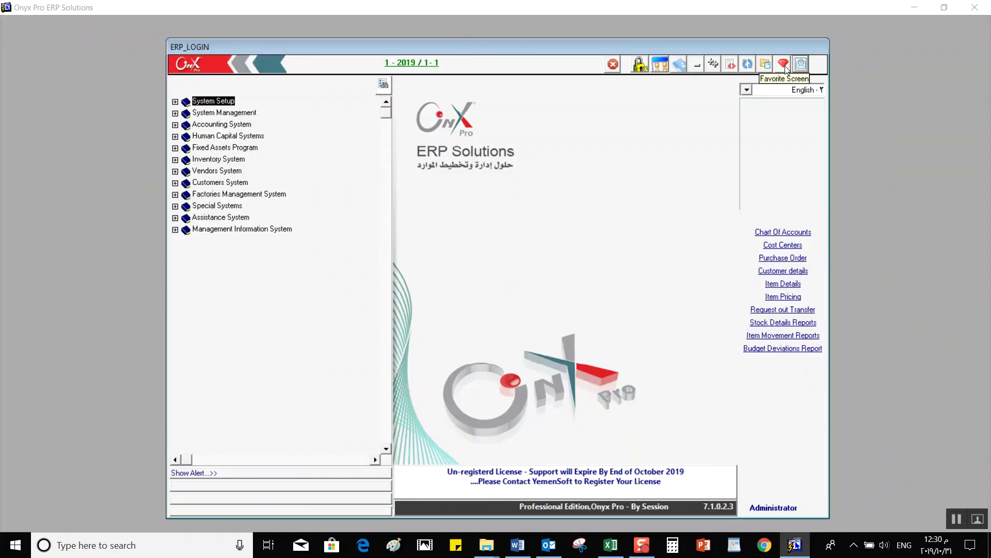
pyautogui.click(784, 64)
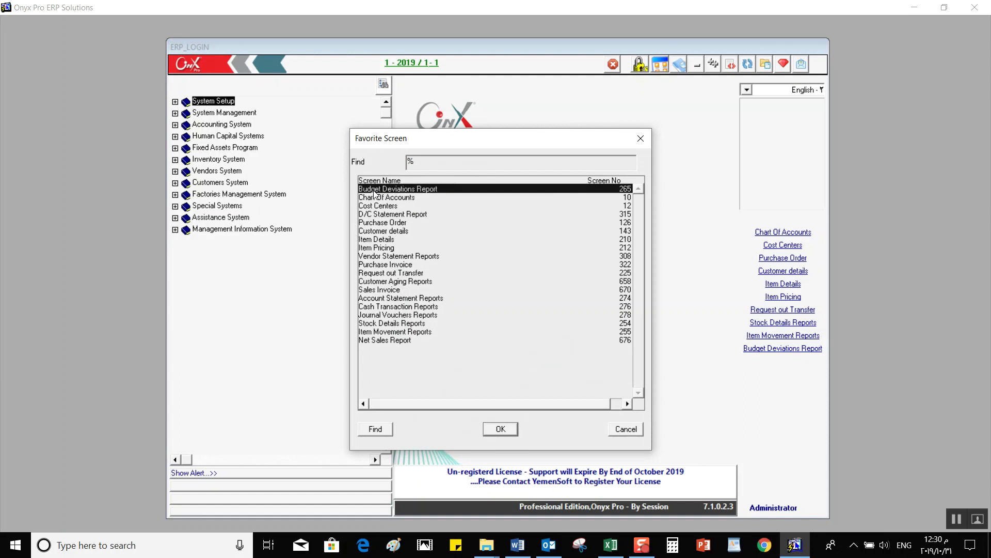
pyautogui.click(404, 315)
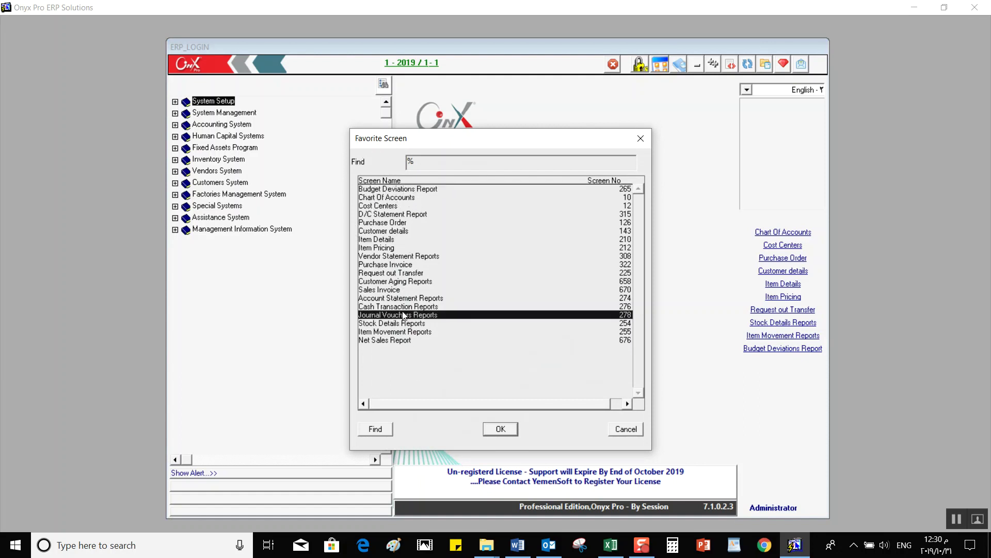
pyautogui.click(393, 266)
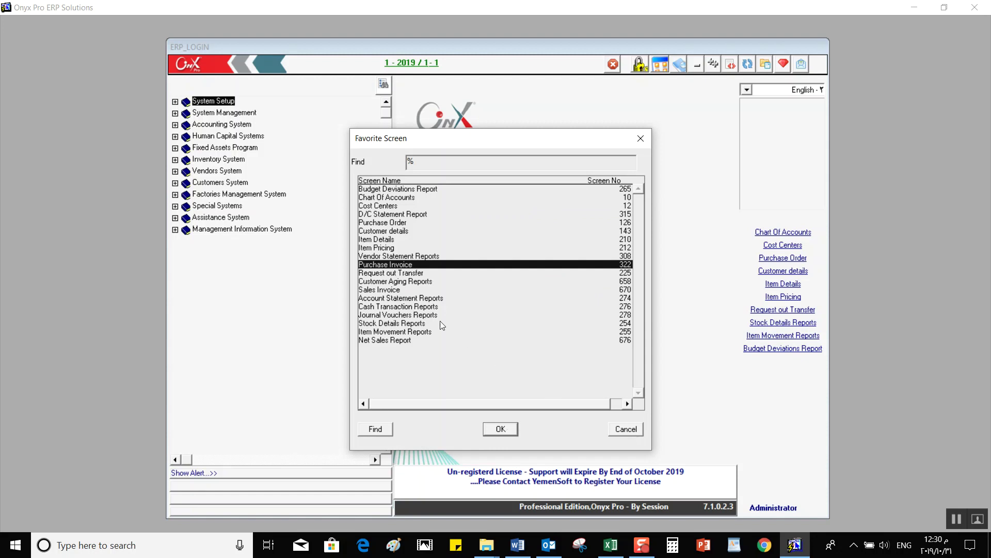
pyautogui.click(410, 332)
pyautogui.click(402, 291)
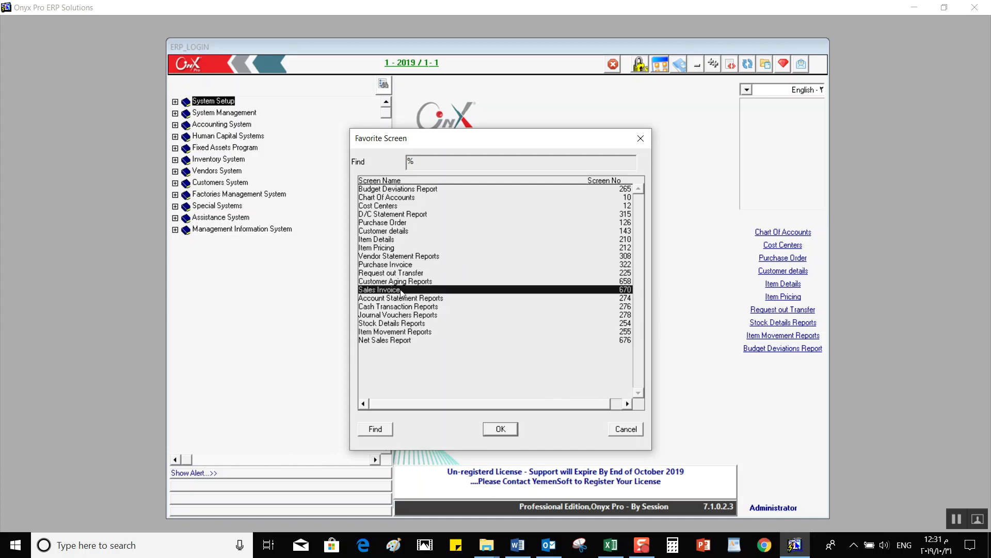
pyautogui.click(391, 323)
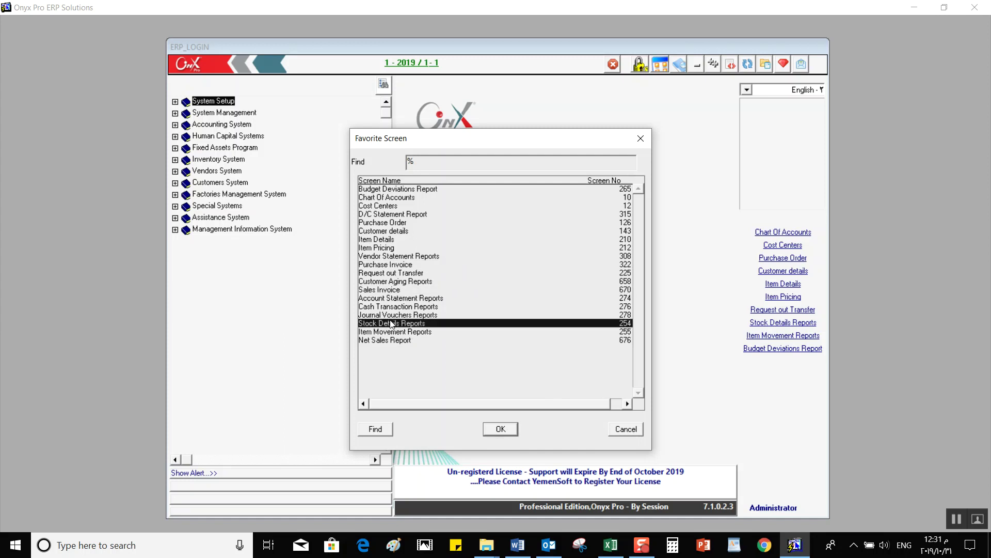
pyautogui.click(638, 430)
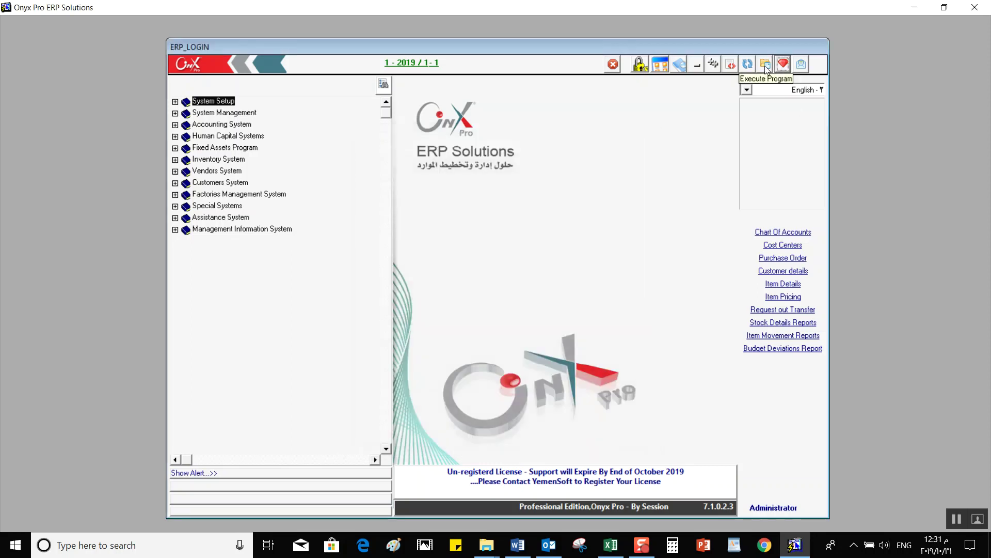
# Run Execute Program and Refresh Tree, then bring up the Re-Login form.
pyautogui.click(766, 69)
pyautogui.click(749, 68)
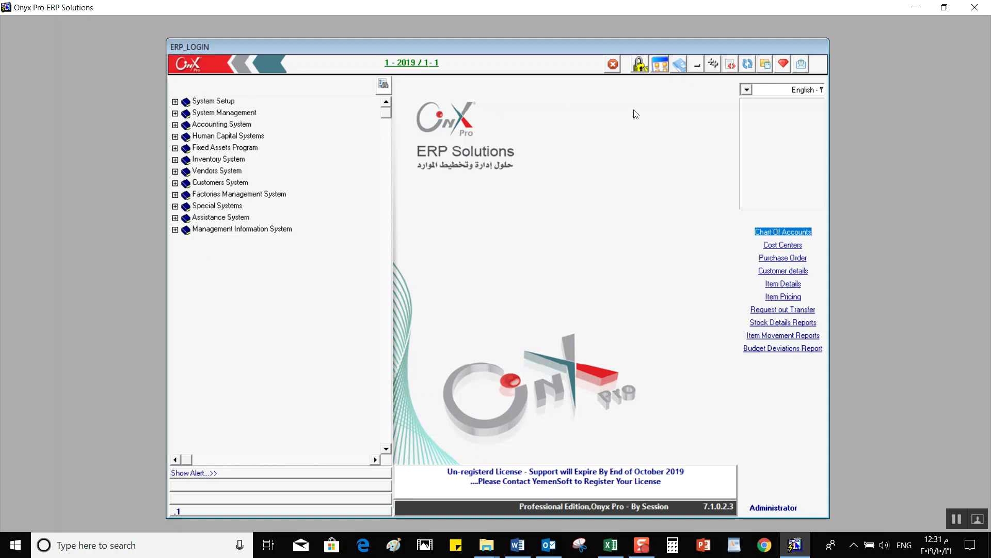
pyautogui.click(734, 70)
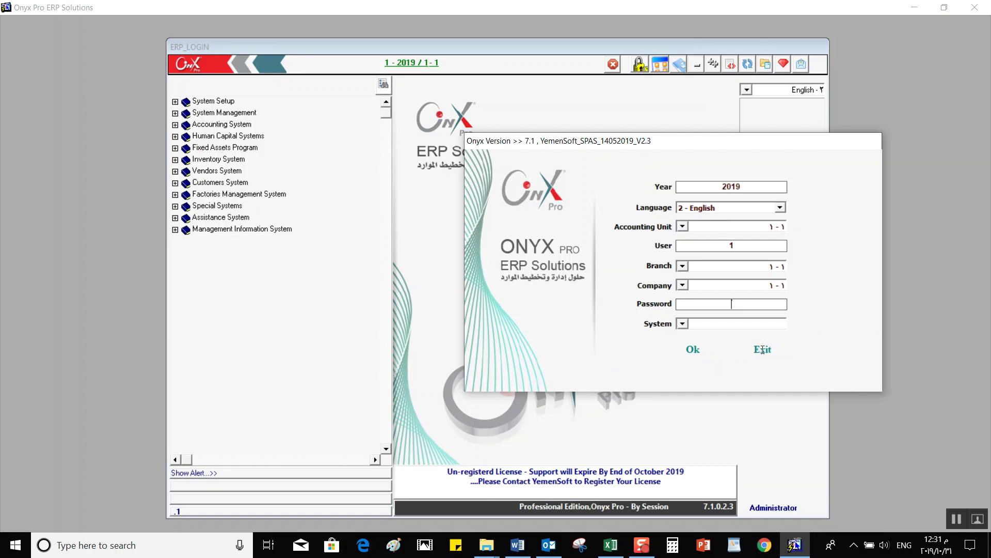
# Dismiss the re-login form, toggle System Setup open and closed, and show the About dialog.
pyautogui.press('Return')
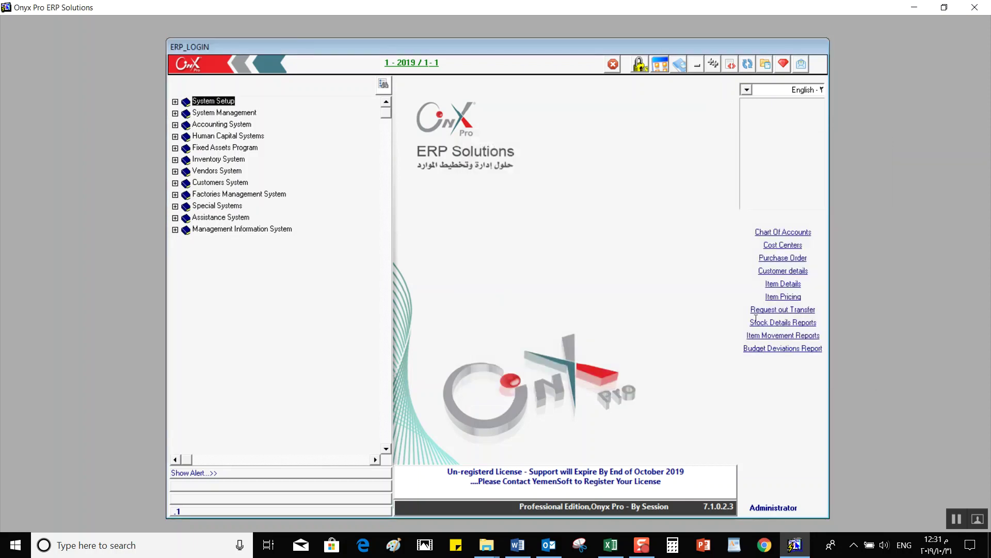
pyautogui.press('Right')
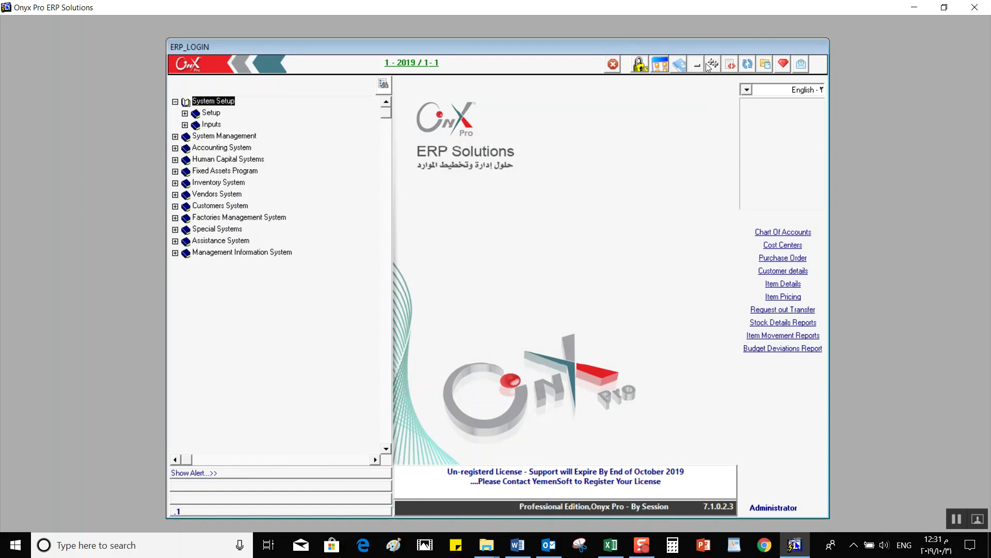
pyautogui.press('Left')
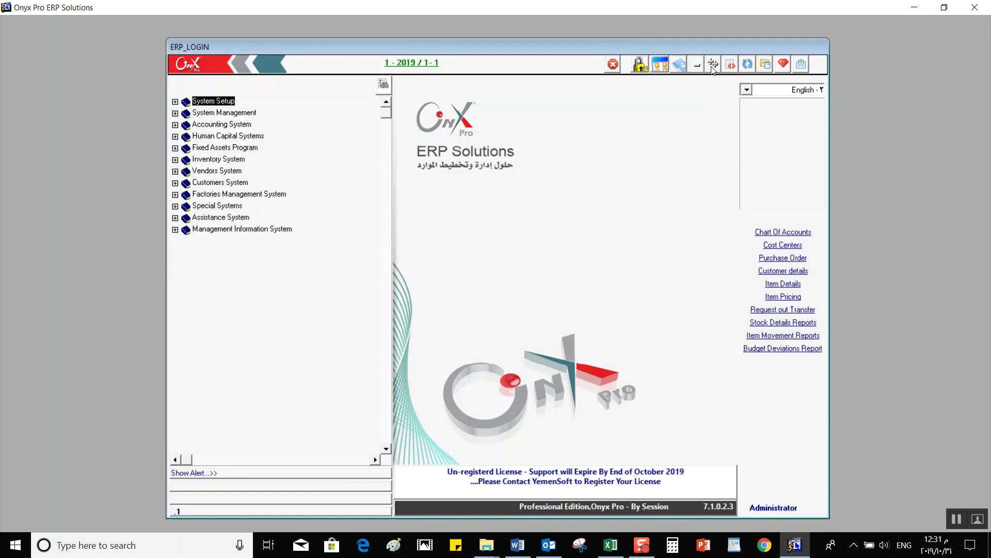
pyautogui.press('Right')
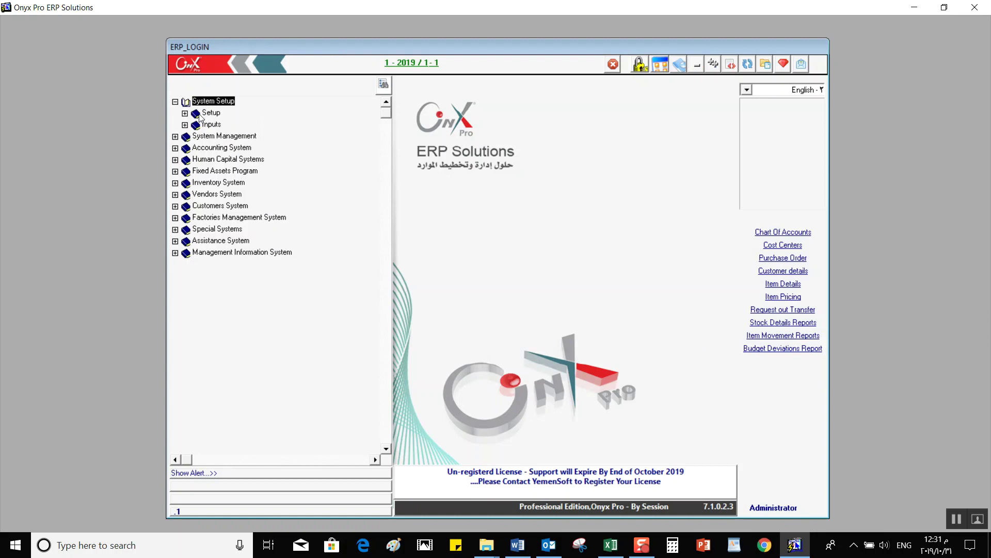
pyautogui.press('Left')
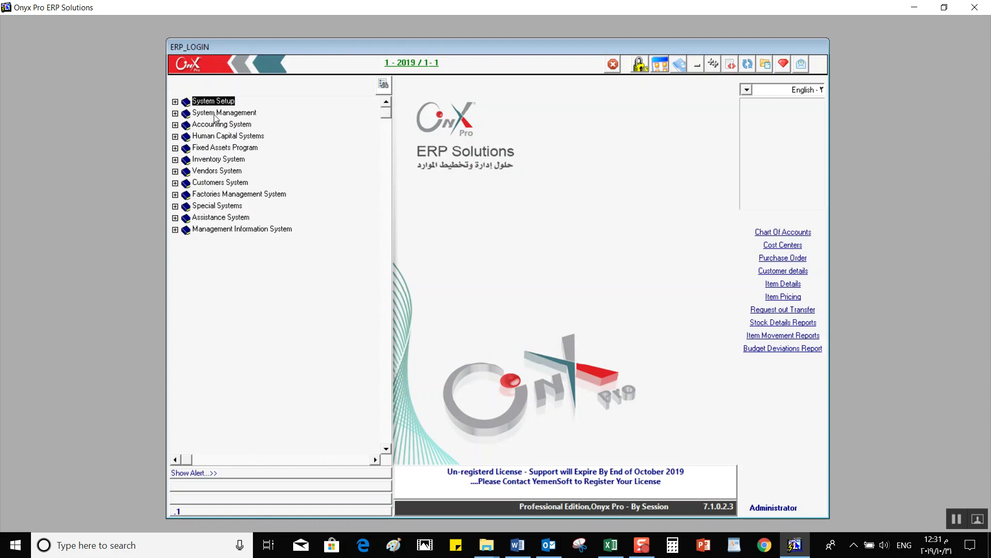
pyautogui.click(679, 64)
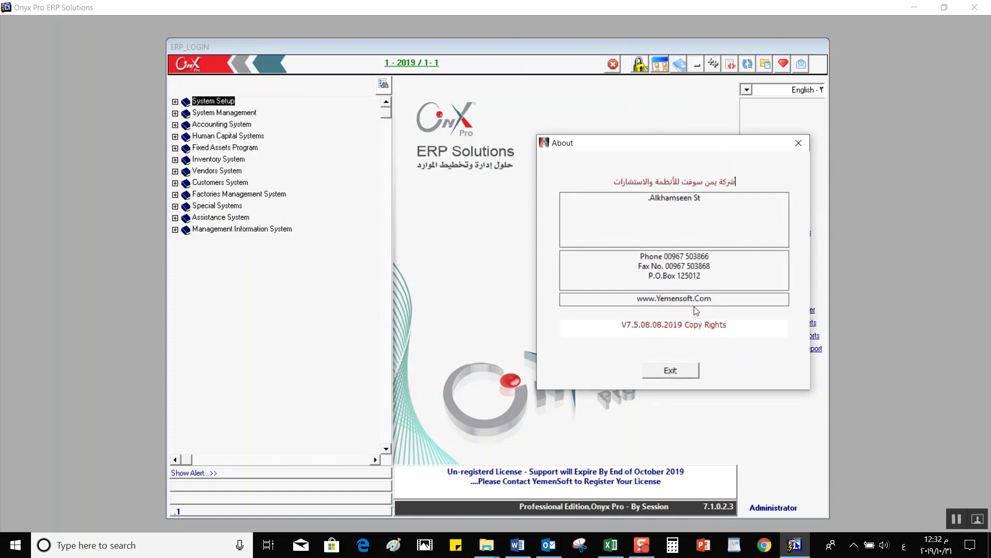
# Exit the About dialog showing version V7.5.08.08.2019.
pyautogui.click(671, 372)
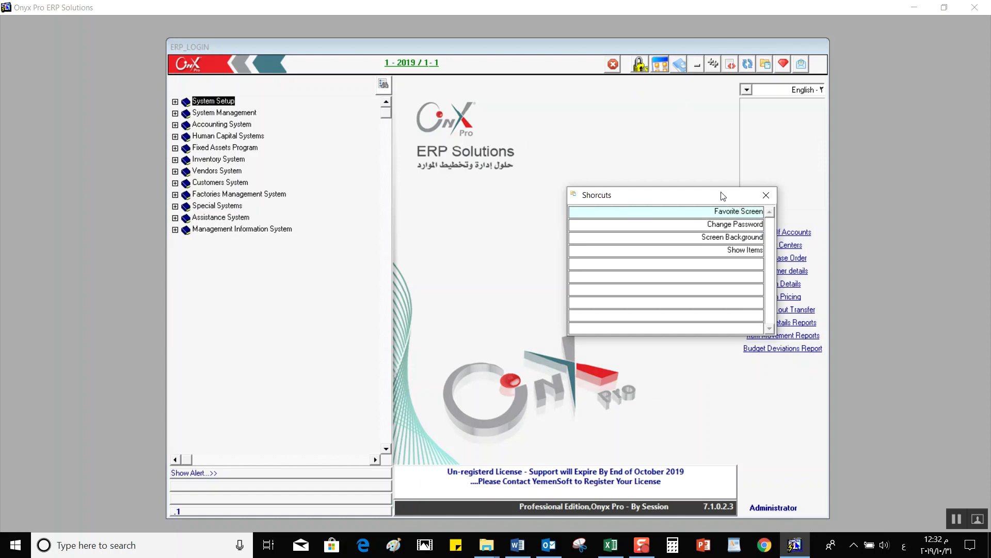
# Step through Change Password, Screen Background and Show Items shortcuts, then close the list.
pyautogui.press('Down')
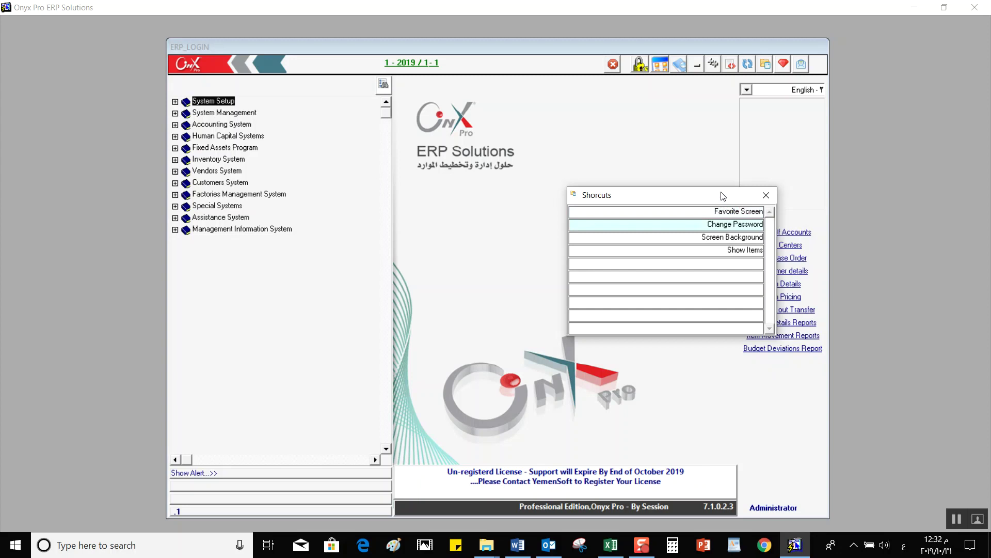
pyautogui.press('Down')
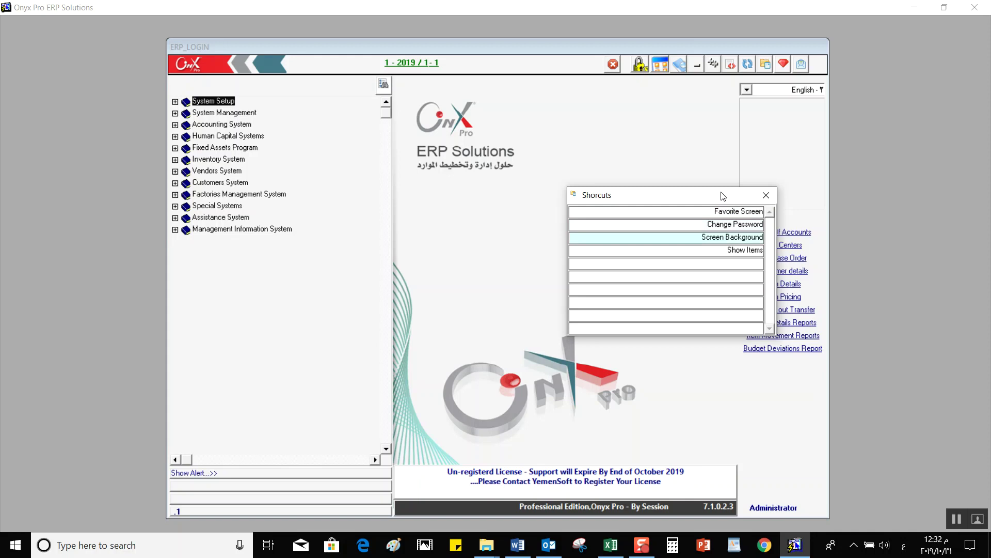
pyautogui.press('Down')
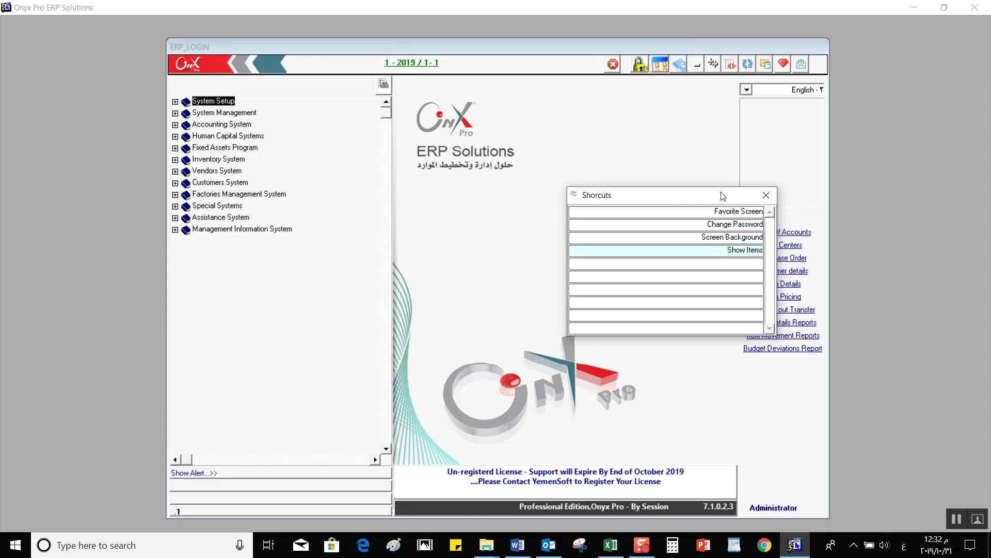
pyautogui.click(766, 196)
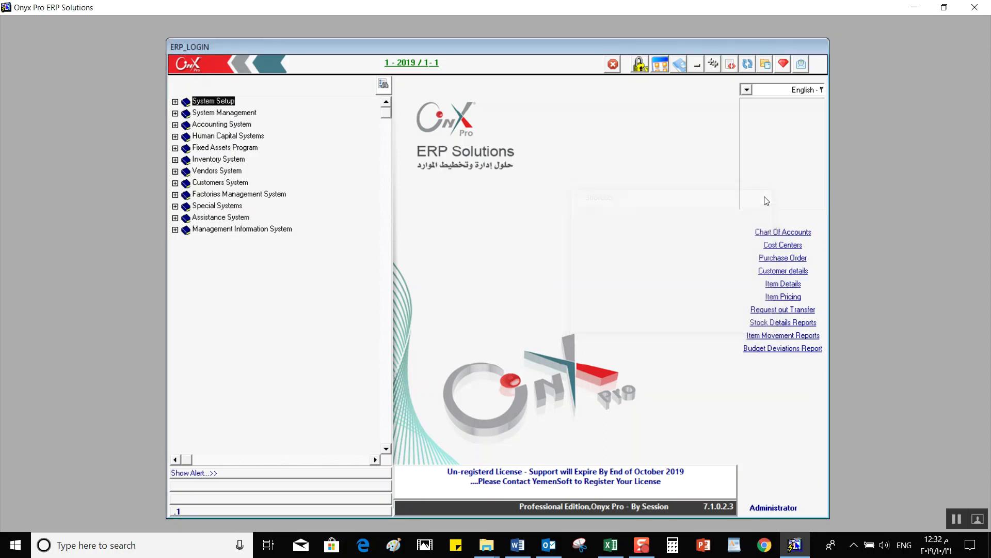
pyautogui.click(639, 65)
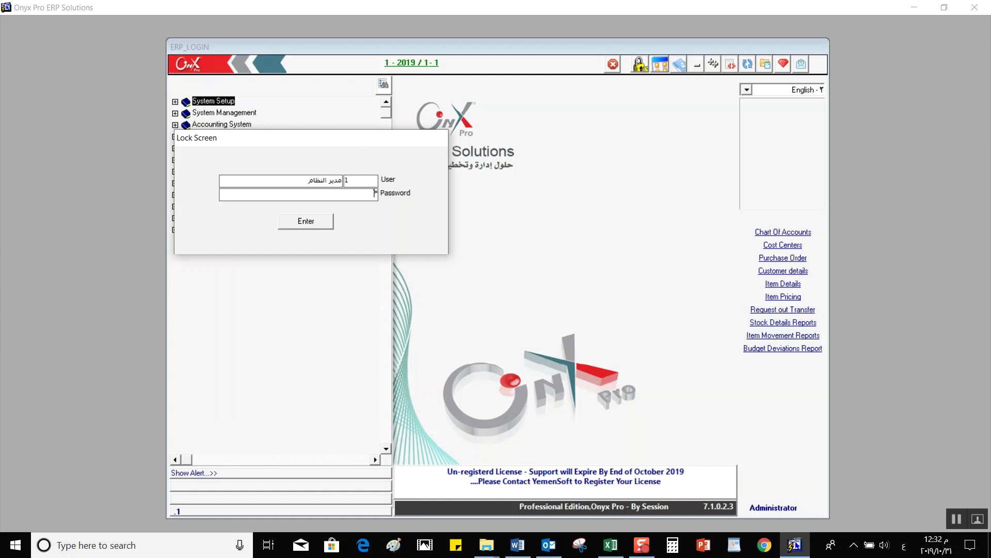
pyautogui.click(328, 225)
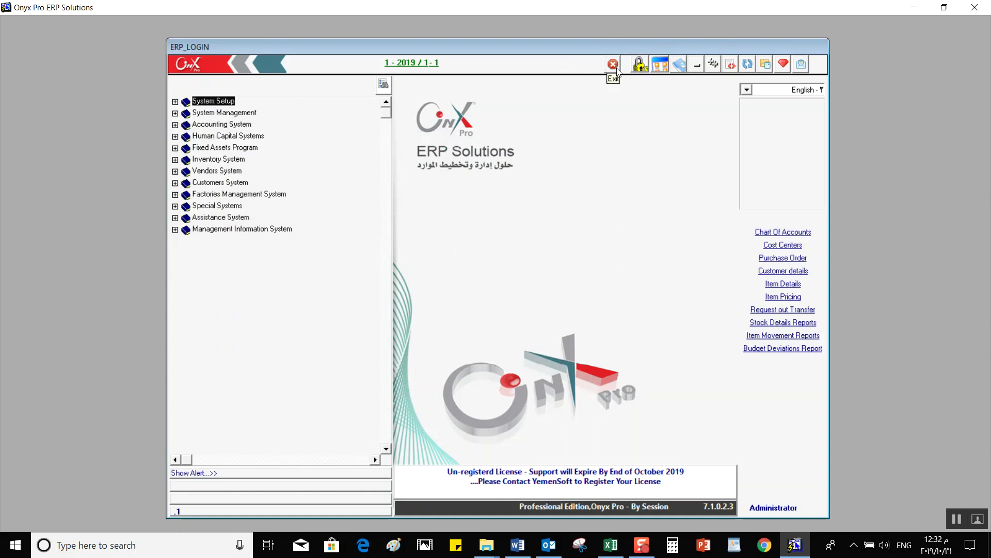
pyautogui.click(747, 90)
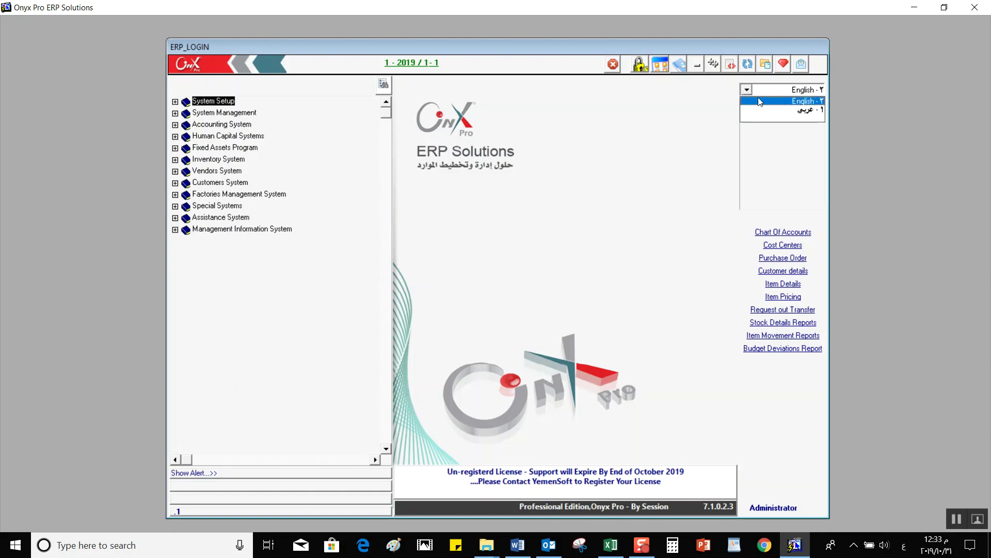
pyautogui.click(771, 103)
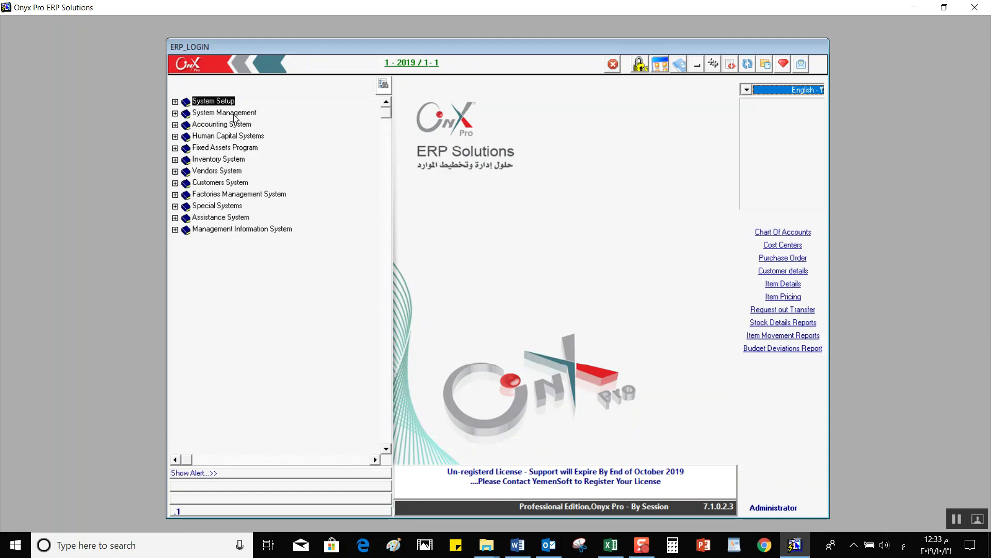
pyautogui.click(222, 83)
pyautogui.write('vend')
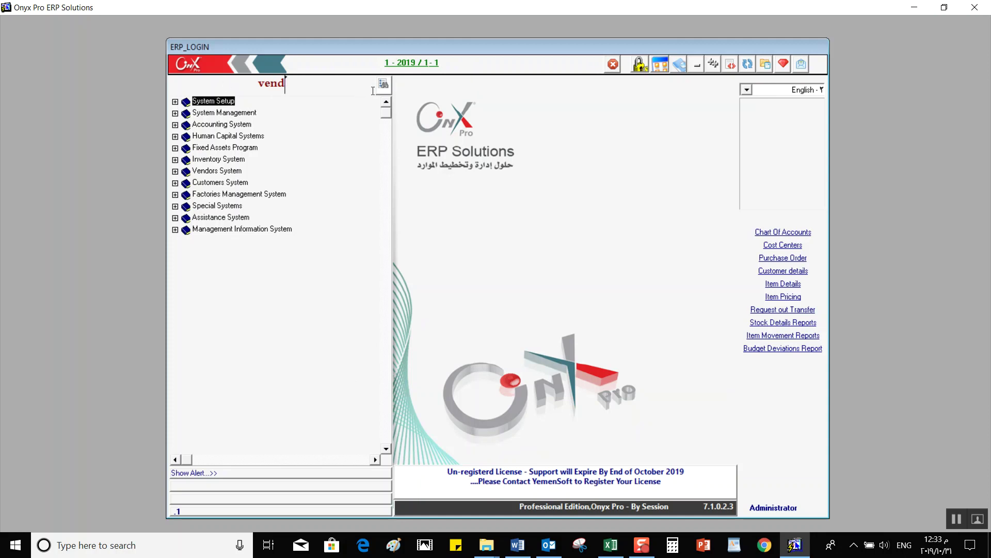
pyautogui.click(387, 88)
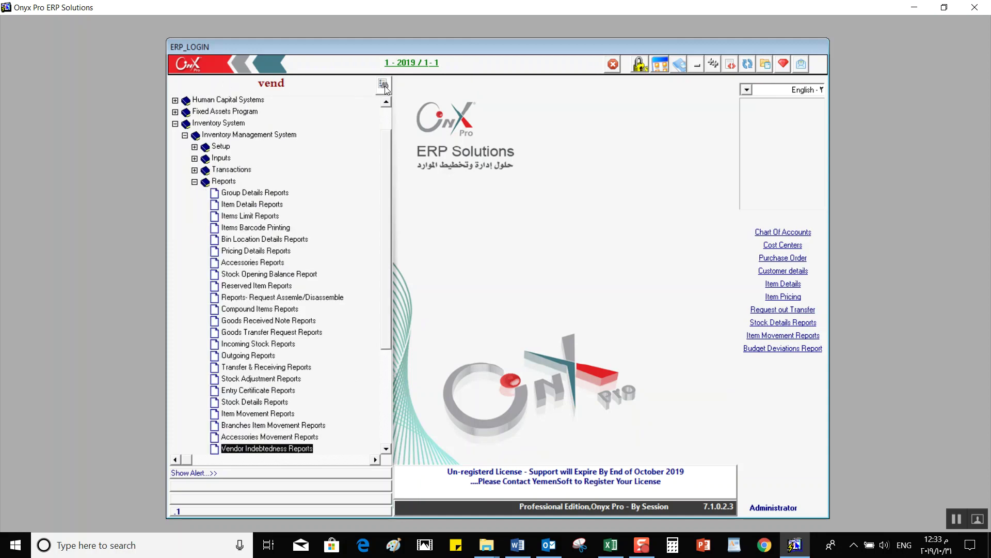
pyautogui.click(385, 88)
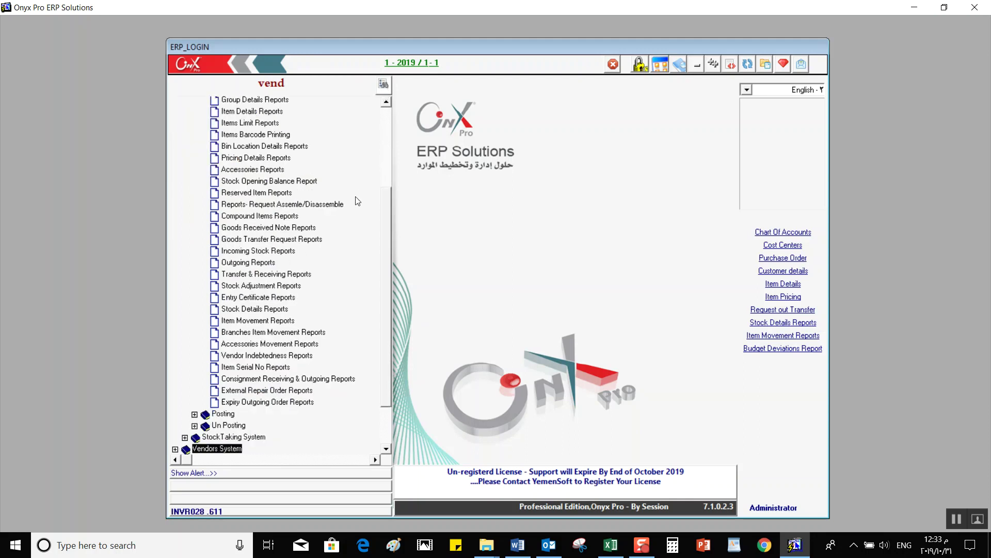
pyautogui.scroll(4, 386, 206)
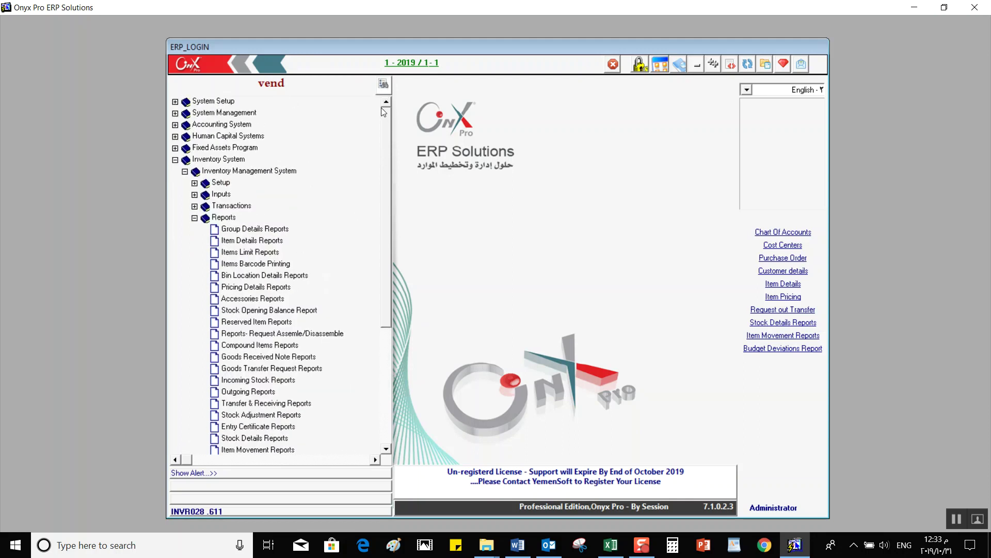
pyautogui.click(174, 179)
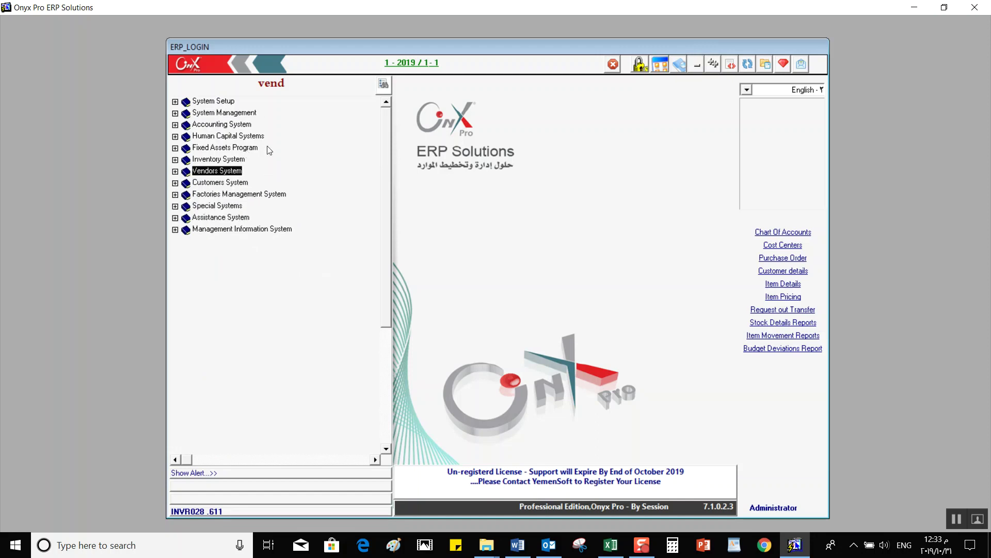
pyautogui.click(295, 84)
pyautogui.doubleClick(294, 83)
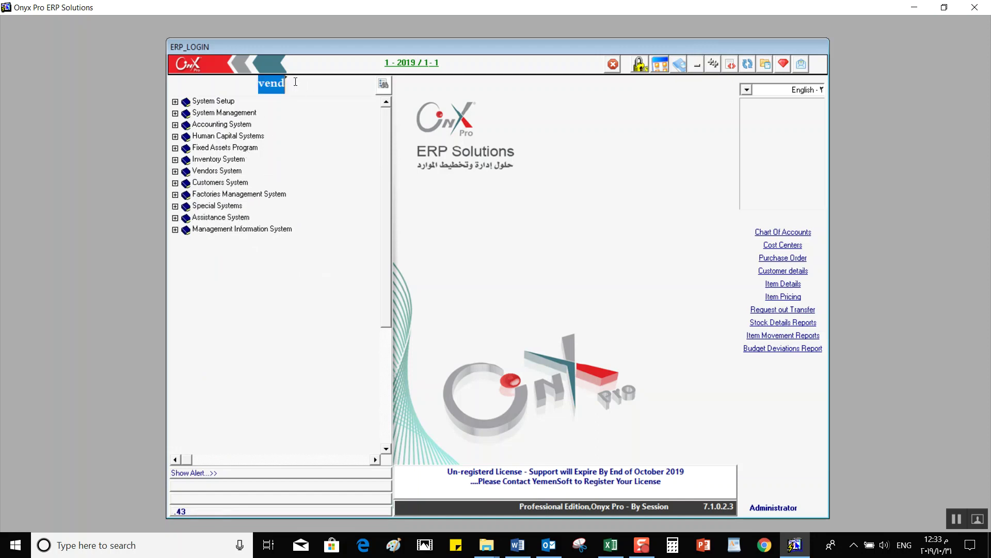
pyautogui.press('BackSpace')
pyautogui.click(195, 472)
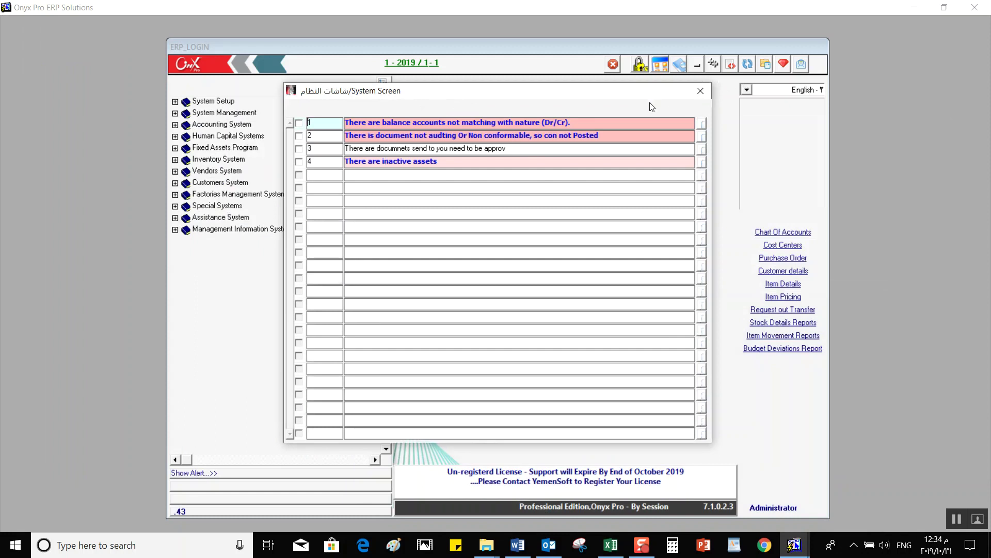
pyautogui.click(699, 91)
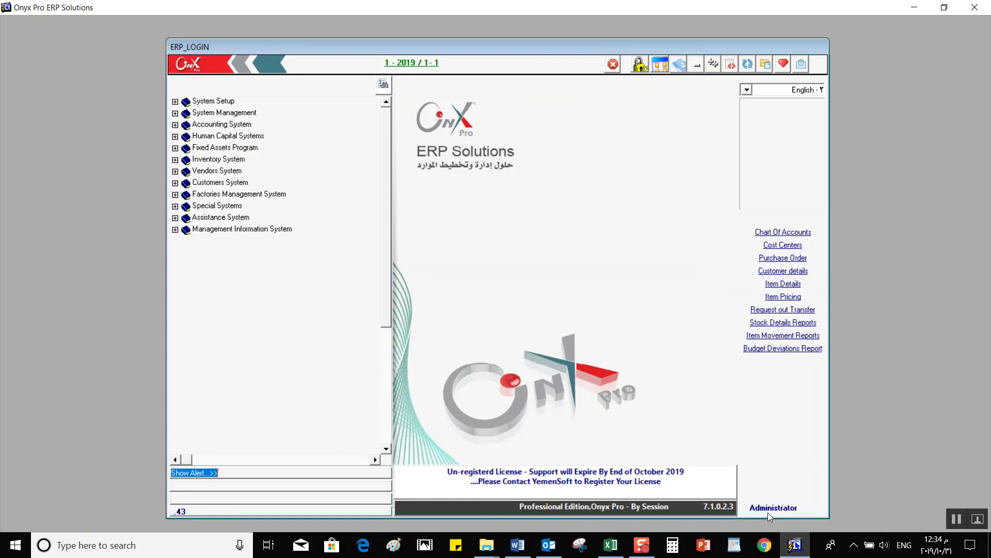
pyautogui.click(958, 522)
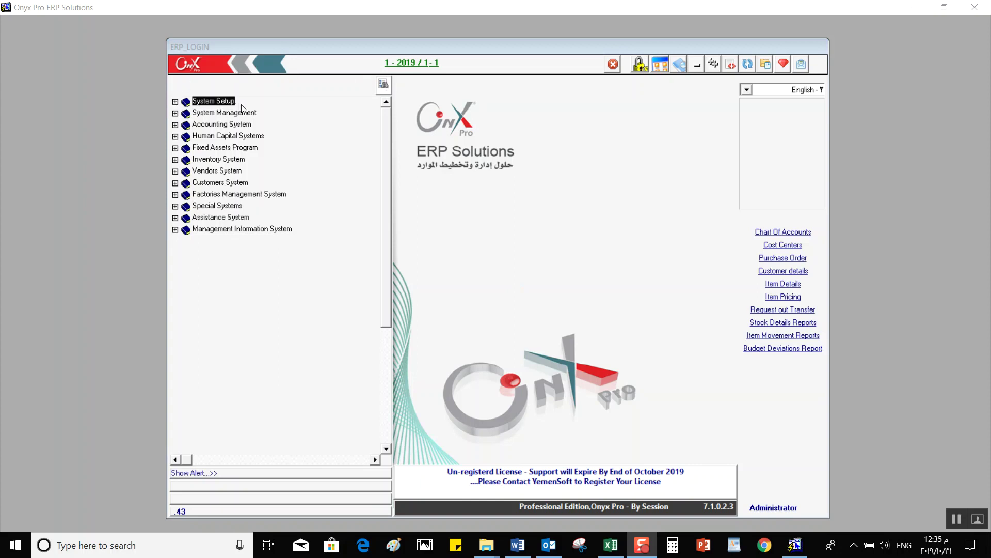
# Expand System Setup > Setup in the tree and open Common Parameters.
pyautogui.click(175, 102)
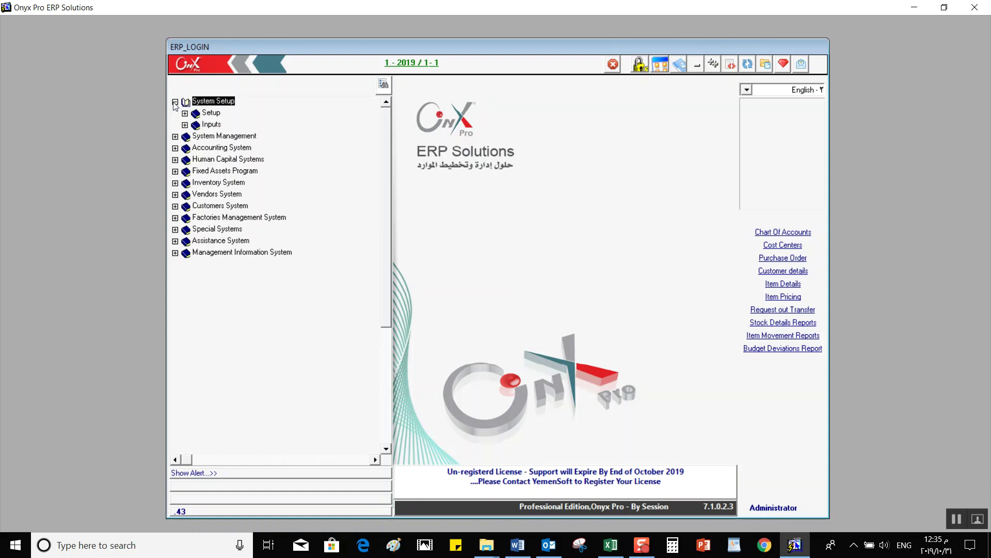
pyautogui.click(175, 102)
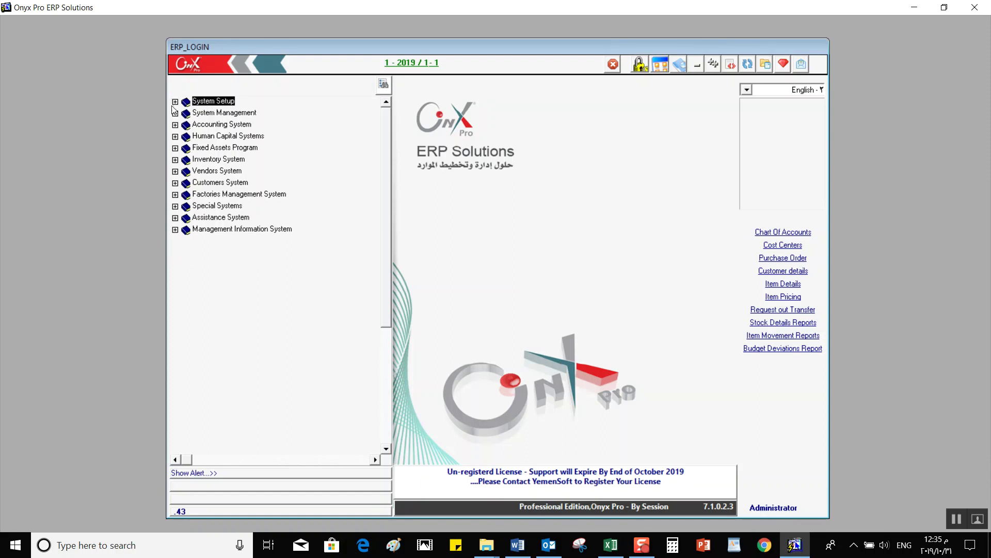
pyautogui.click(175, 102)
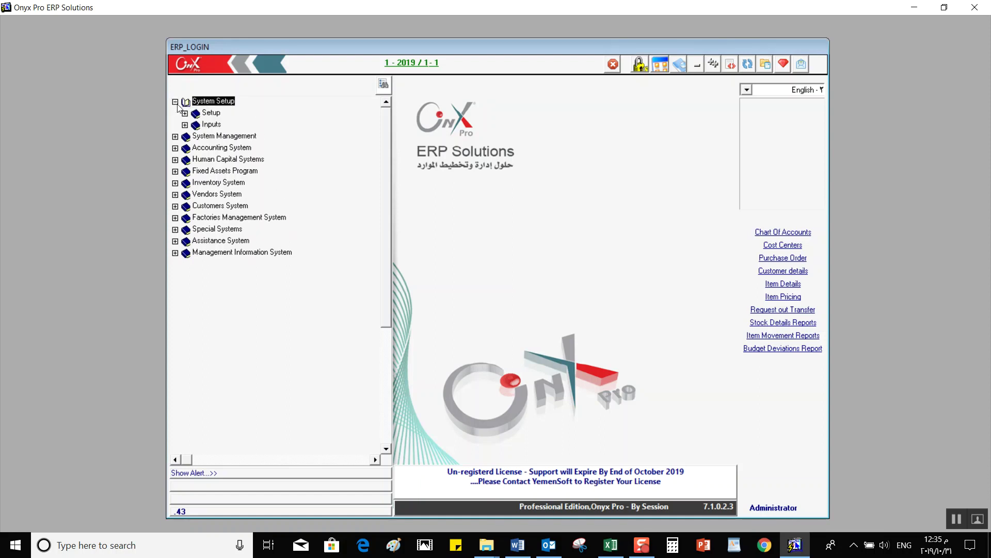
pyautogui.doubleClick(211, 112)
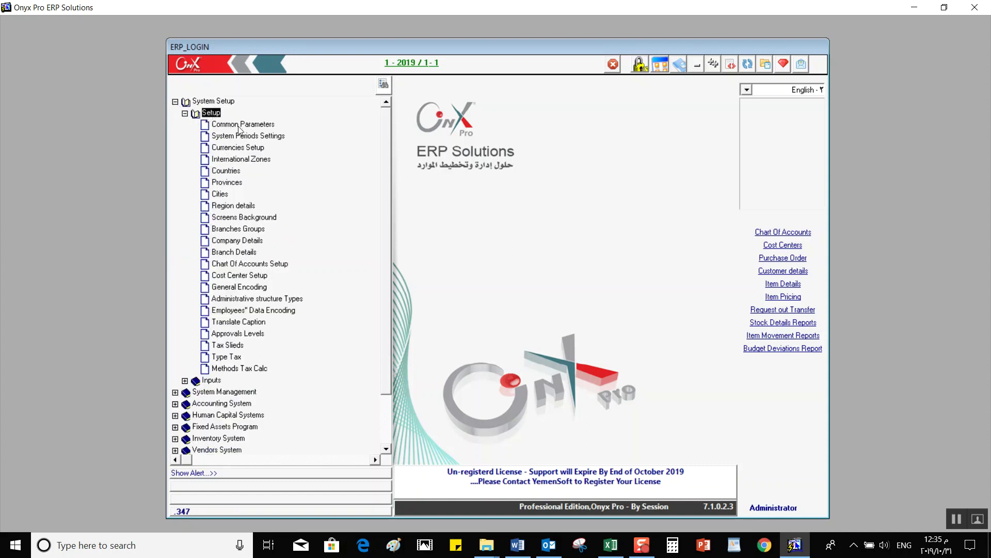
pyautogui.doubleClick(239, 124)
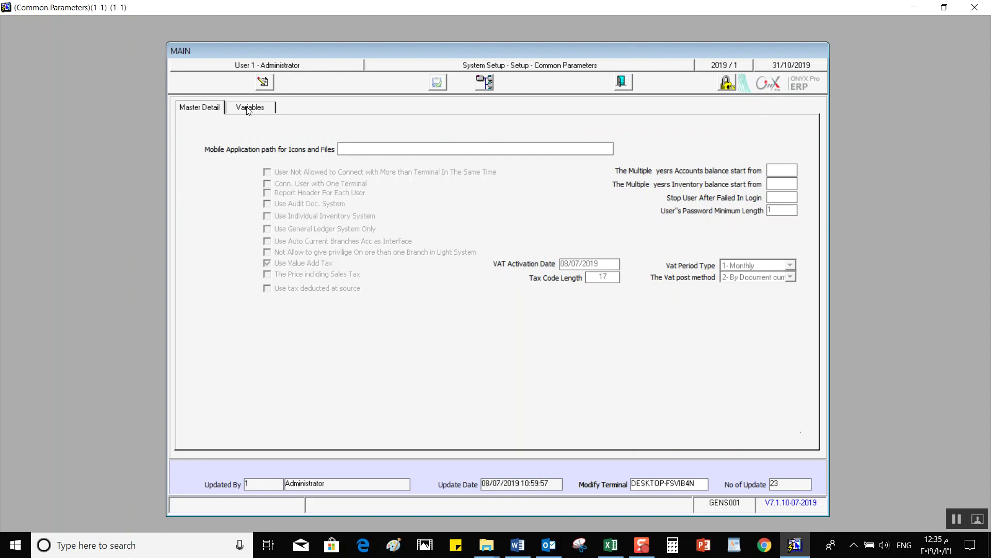
# Compare the Variables and Master Detail tabs, then put Common Parameters into Modify mode.
pyautogui.click(247, 110)
pyautogui.click(201, 110)
pyautogui.click(263, 111)
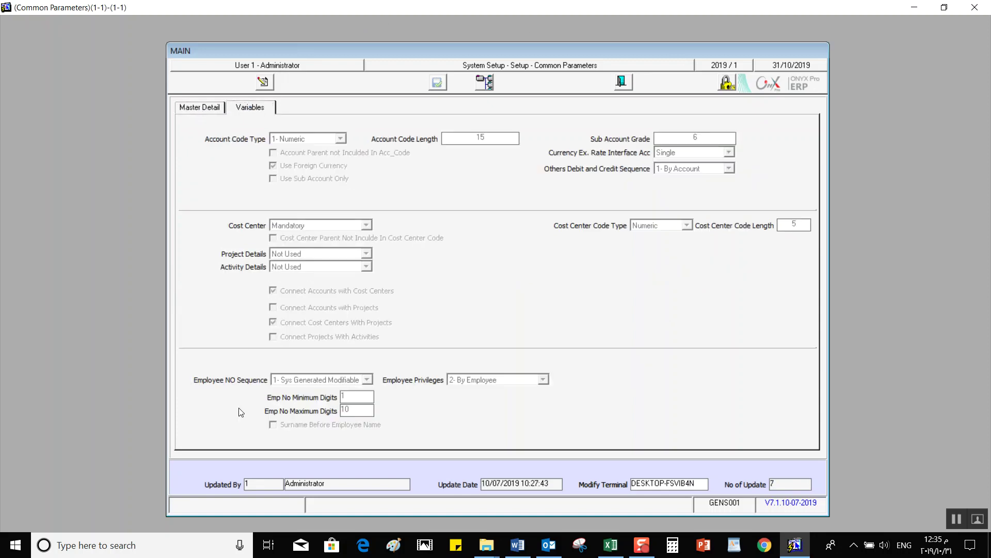
pyautogui.click(205, 109)
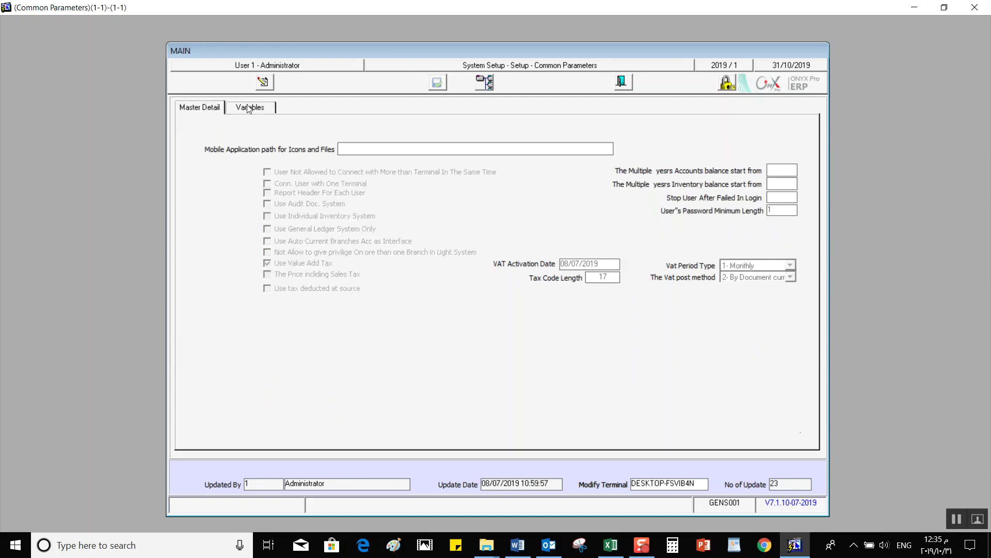
pyautogui.click(266, 82)
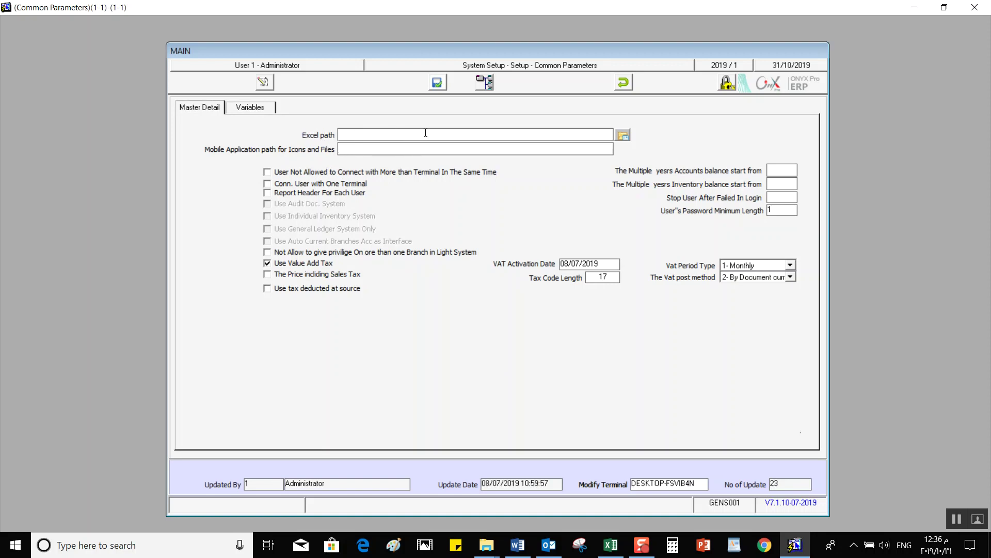
pyautogui.click(623, 135)
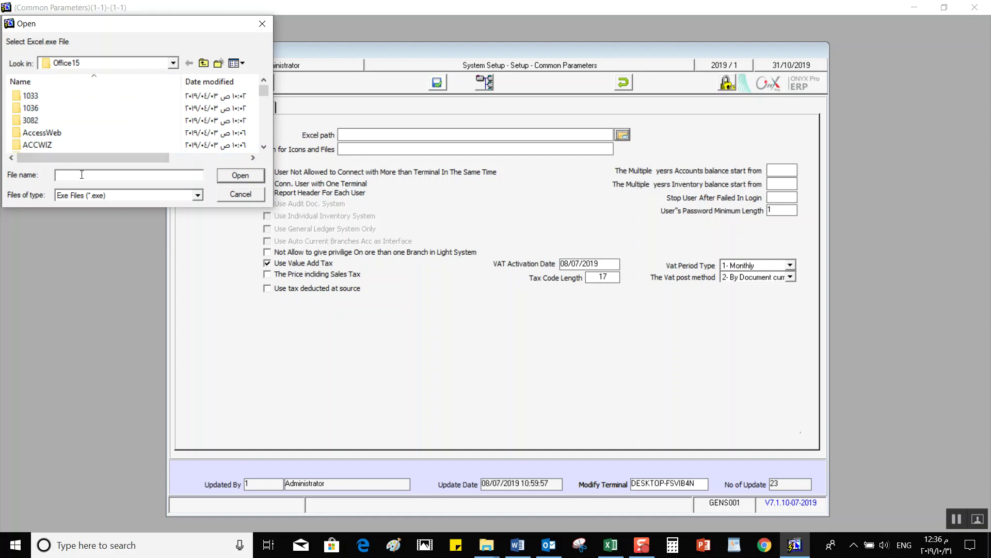
pyautogui.click(174, 63)
pyautogui.click(174, 63)
pyautogui.click(174, 63)
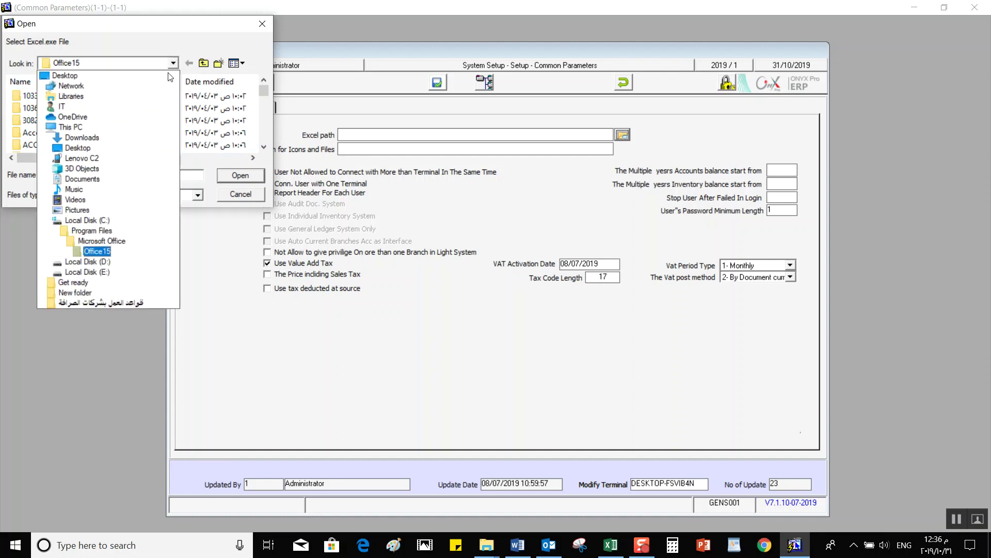
pyautogui.click(103, 253)
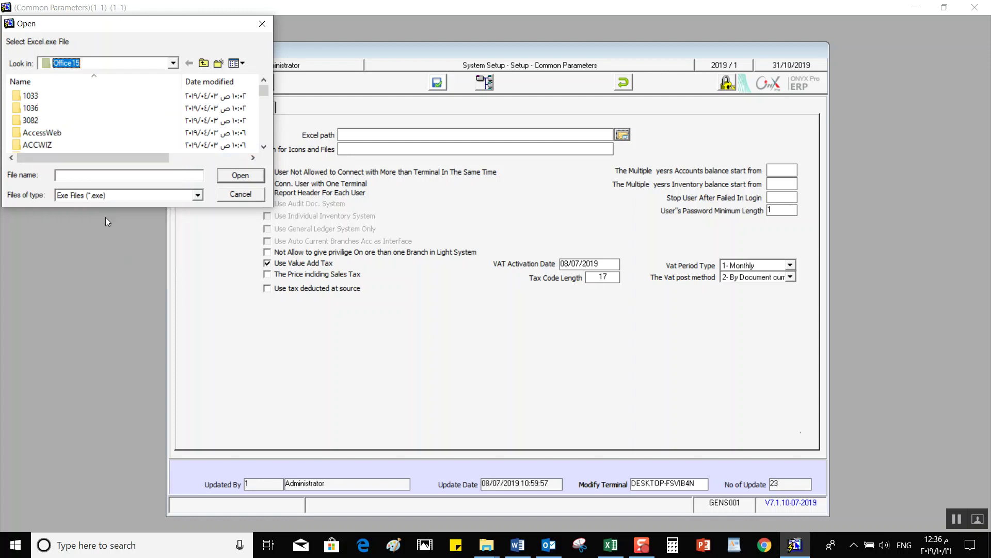
pyautogui.click(94, 175)
pyautogui.write('exc')
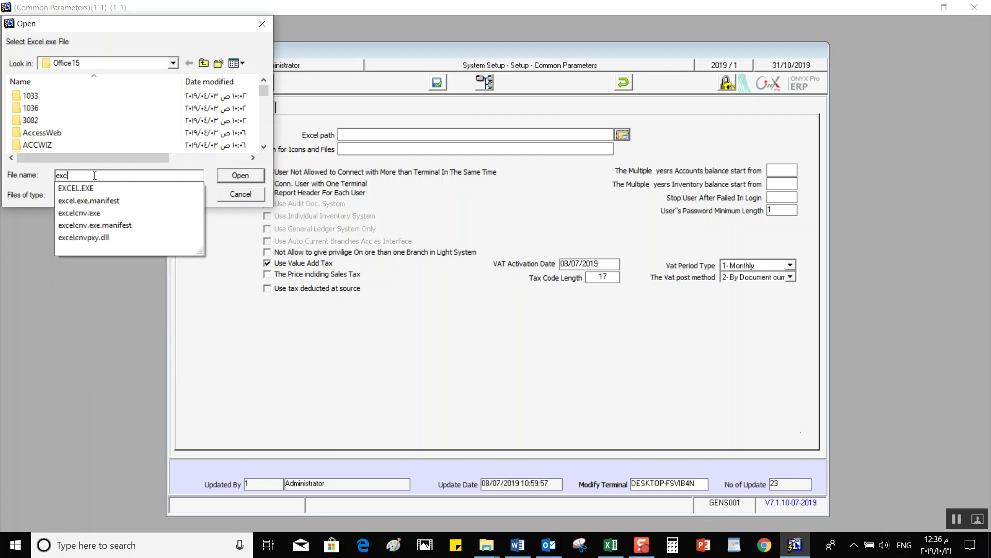
pyautogui.press('Down')
pyautogui.press('Return')
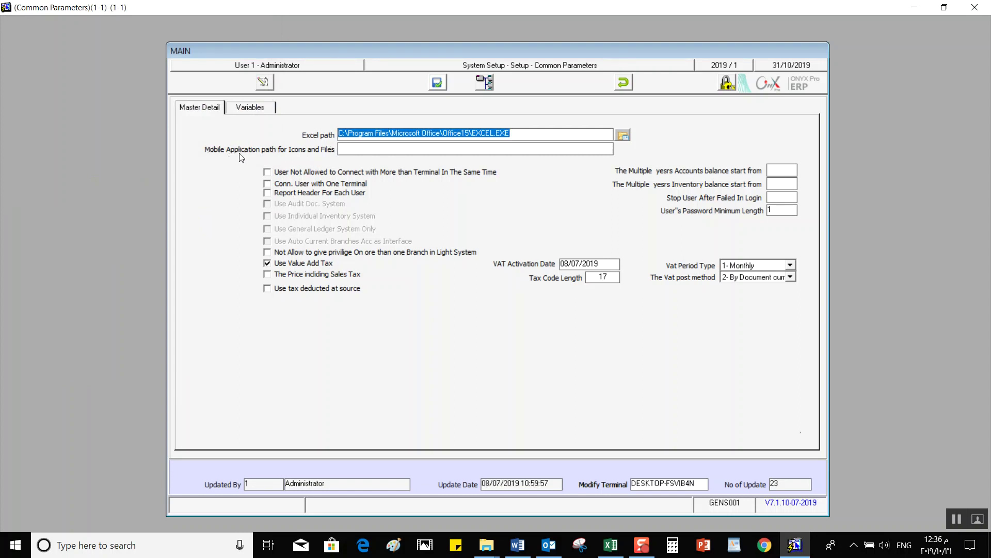
pyautogui.click(369, 149)
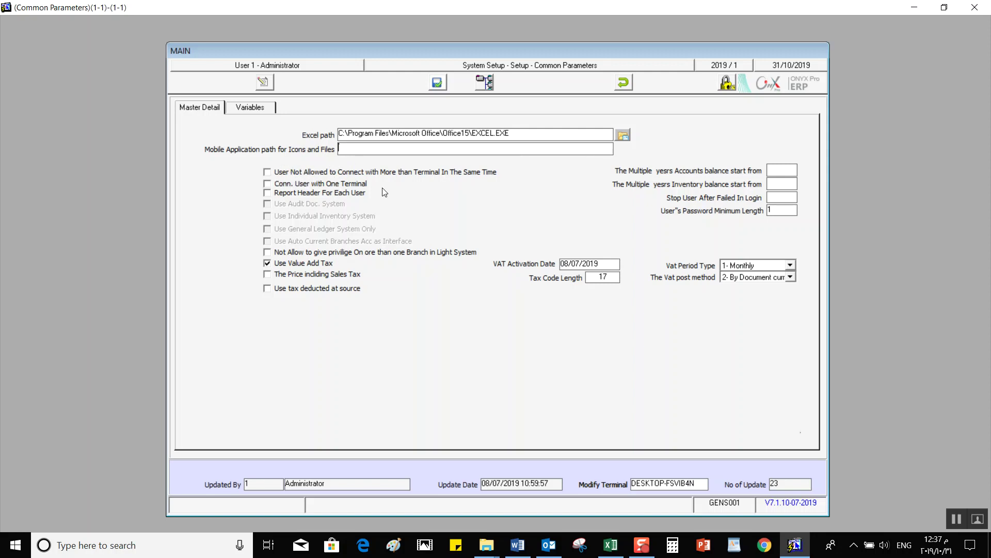
pyautogui.click(268, 173)
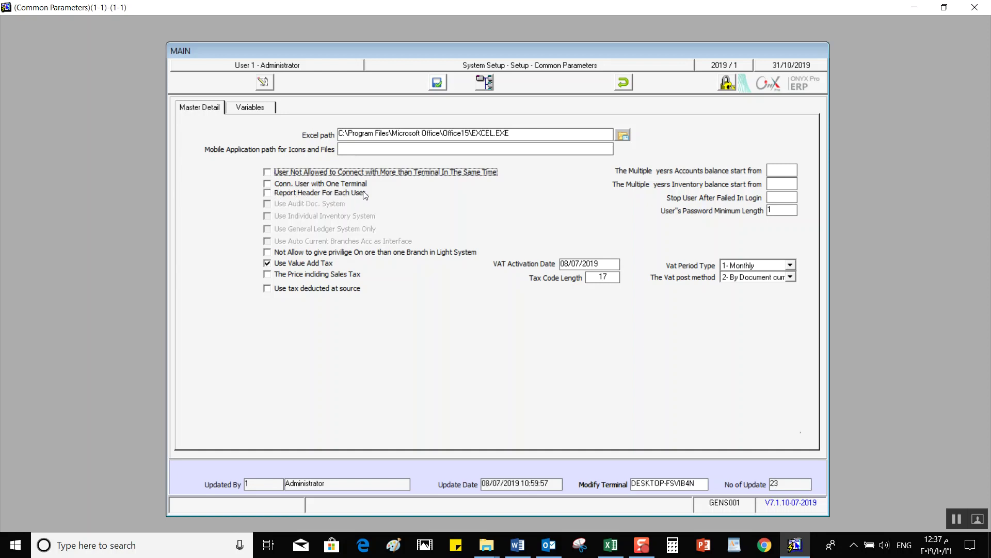
pyautogui.click(268, 185)
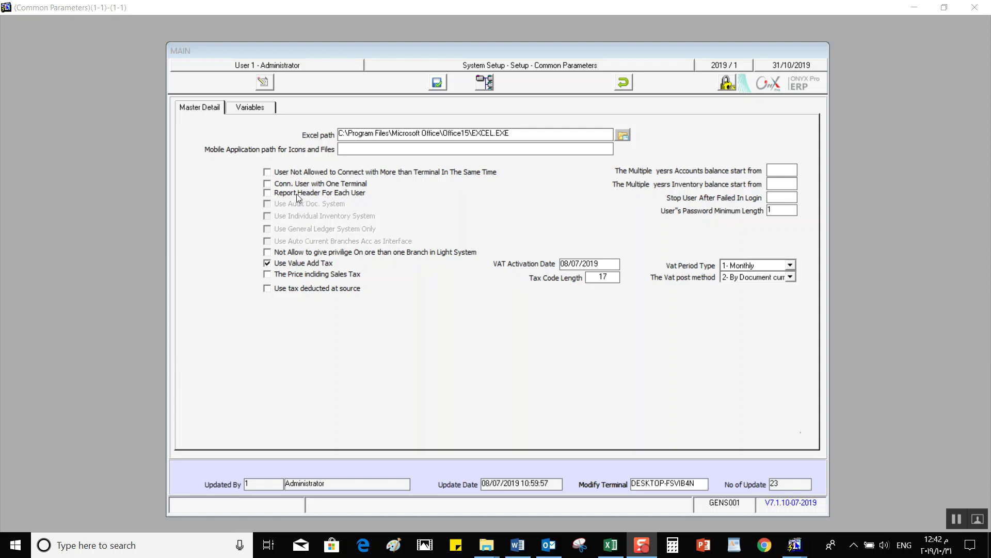
pyautogui.click(267, 193)
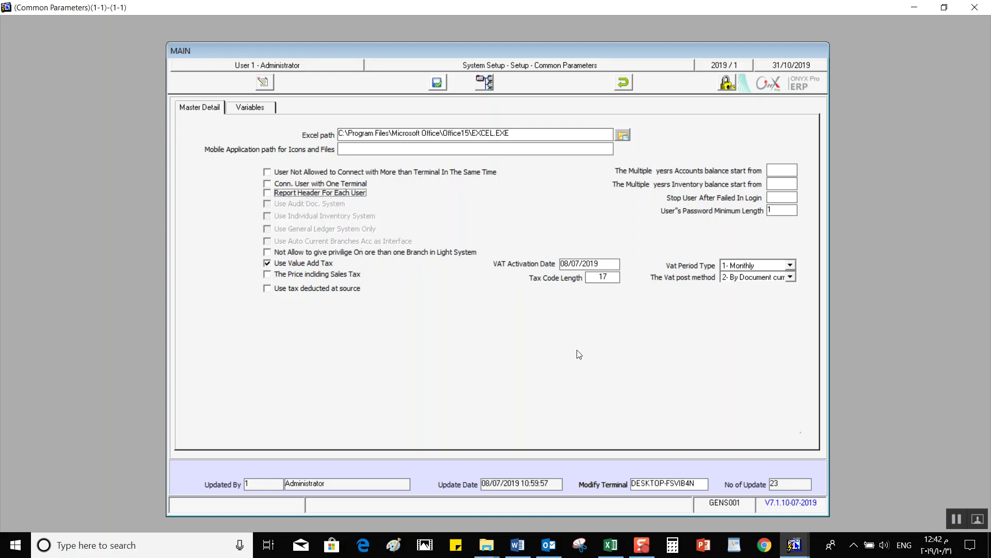
pyautogui.click(792, 550)
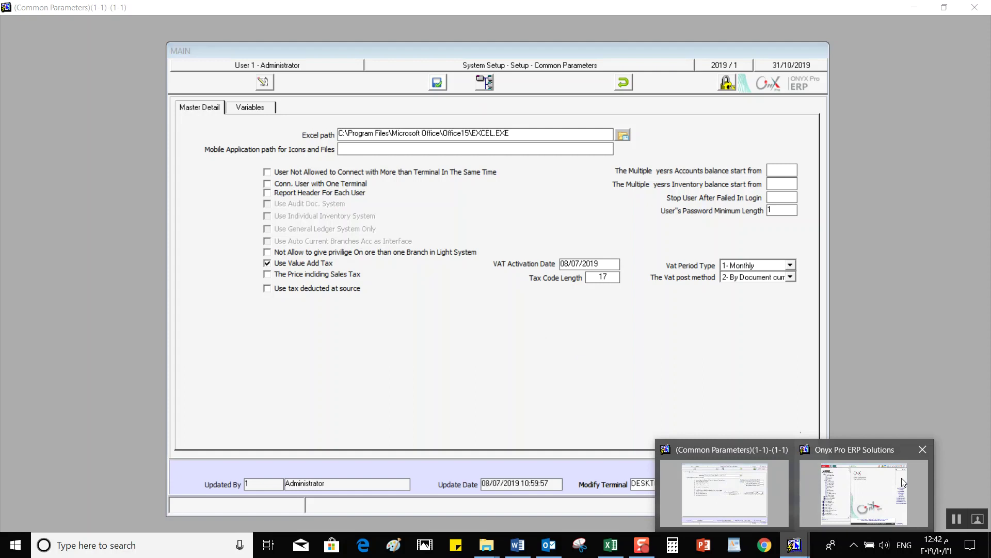
# Save Common Parameters with Report Header For Each User on, close the form and refresh the menu.
pyautogui.click(864, 496)
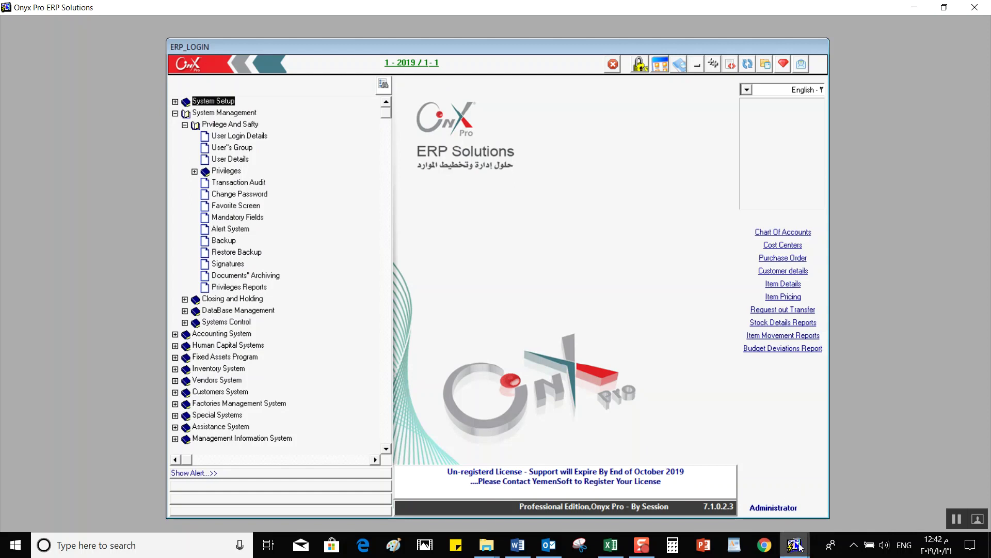
pyautogui.moveTo(794, 545)
pyautogui.click(700, 460)
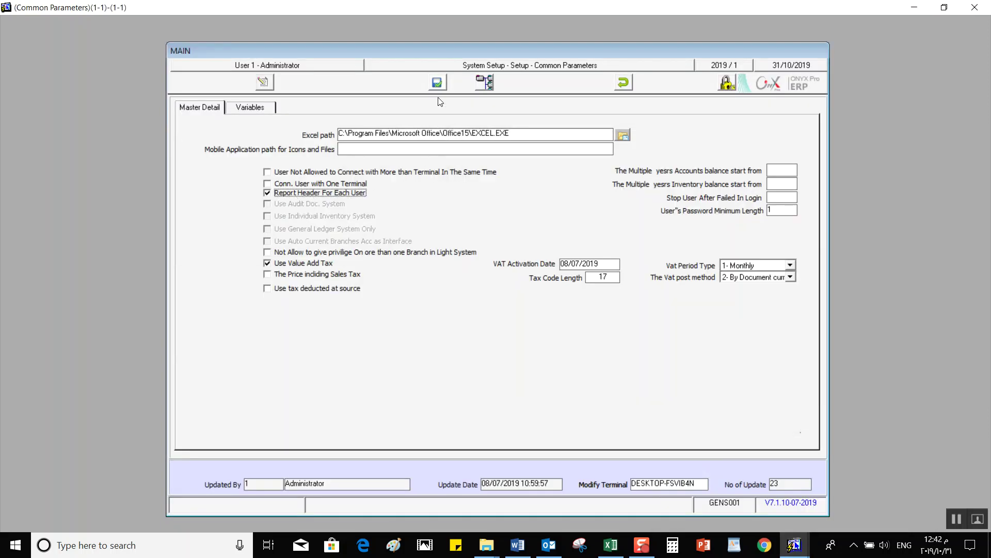
pyautogui.click(437, 82)
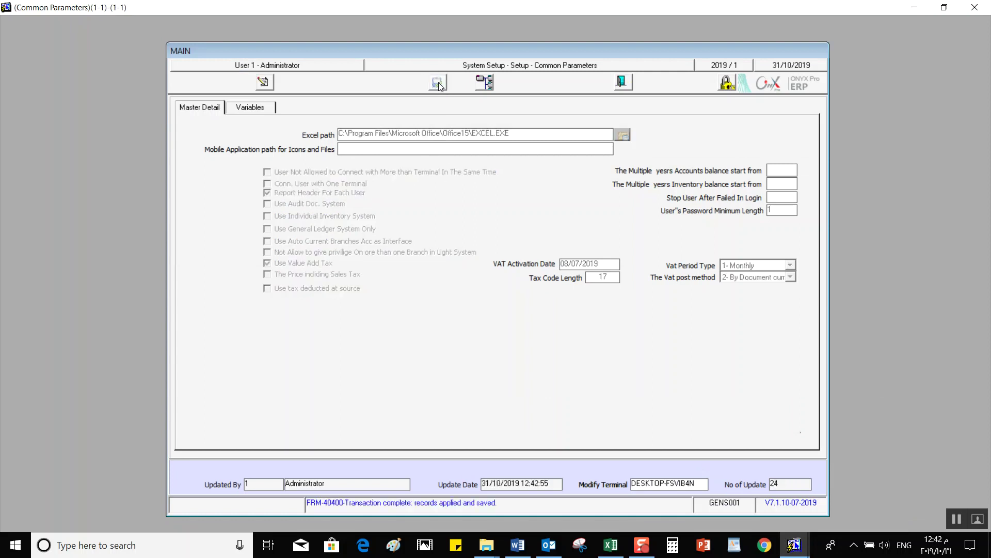
pyautogui.hotkey('ctrl', 'q')
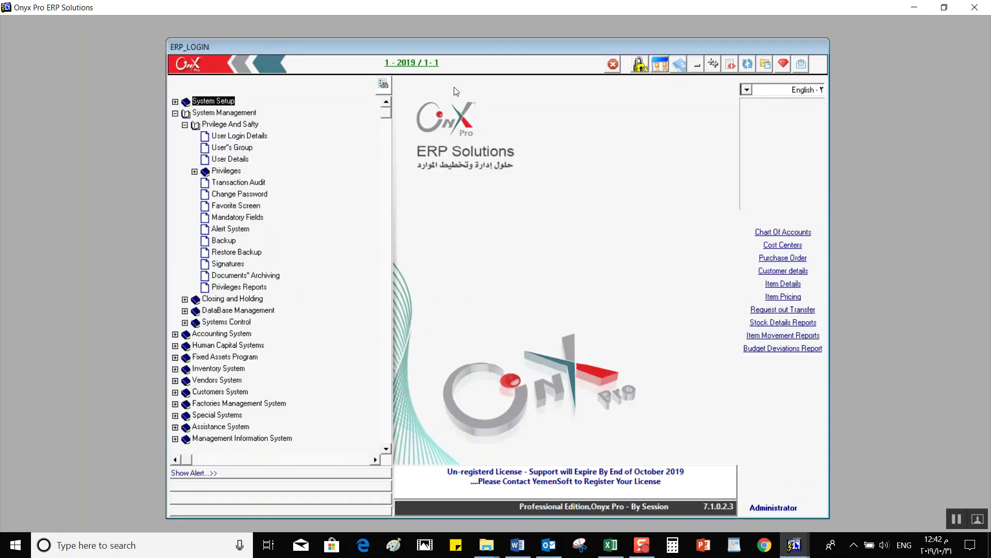
pyautogui.click(749, 67)
# Select Header For Every User under System Management > Privilege And Safty, then return to Common Parameters.
pyautogui.click(176, 113)
pyautogui.click(185, 125)
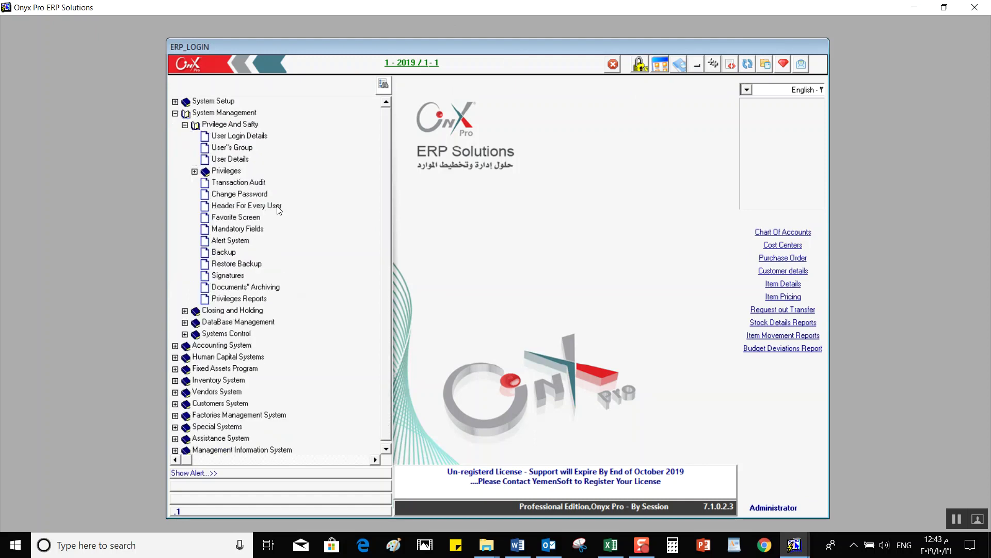
pyautogui.click(237, 209)
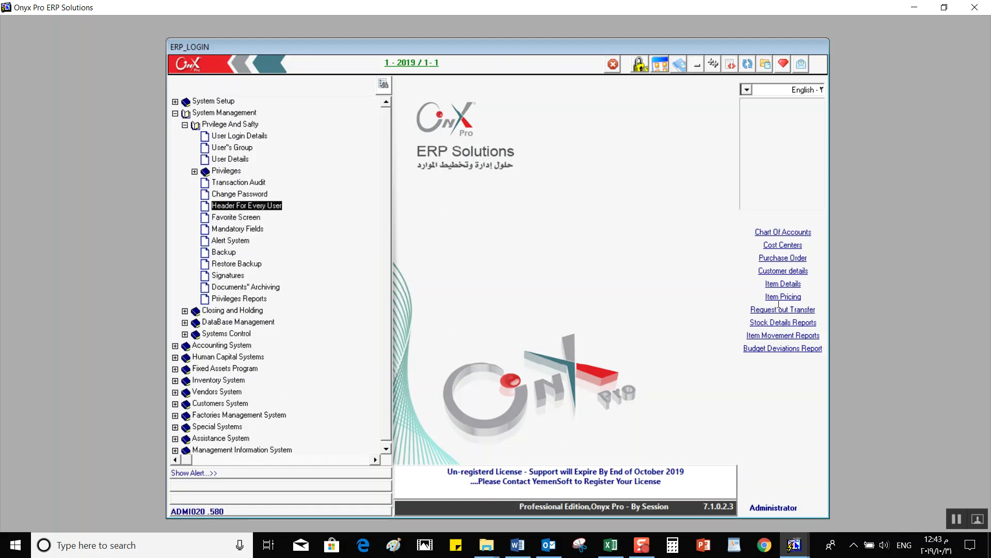
pyautogui.hotkey('alt', 'Tab')
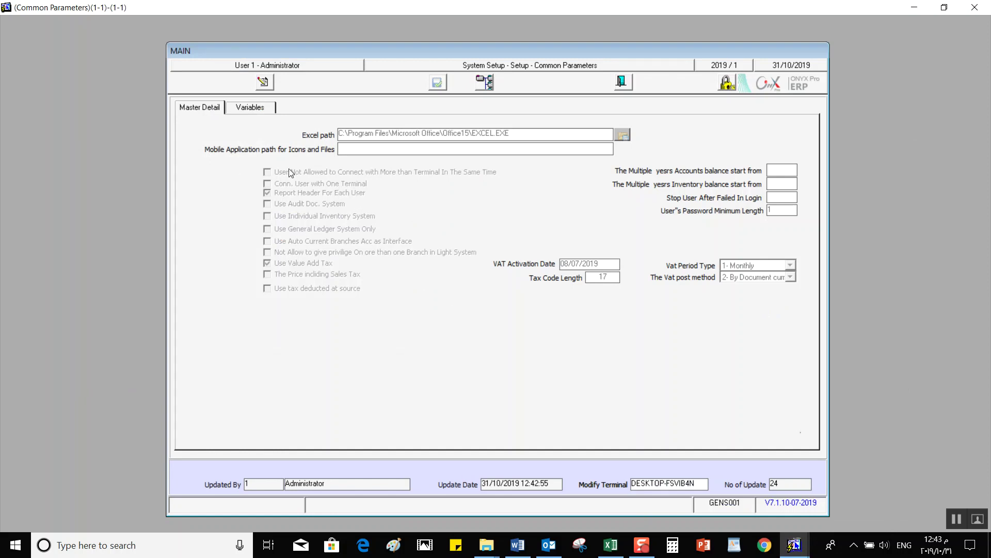
# Switch the Common Parameters form back into edit mode with the Edit toolbar button.
pyautogui.click(263, 83)
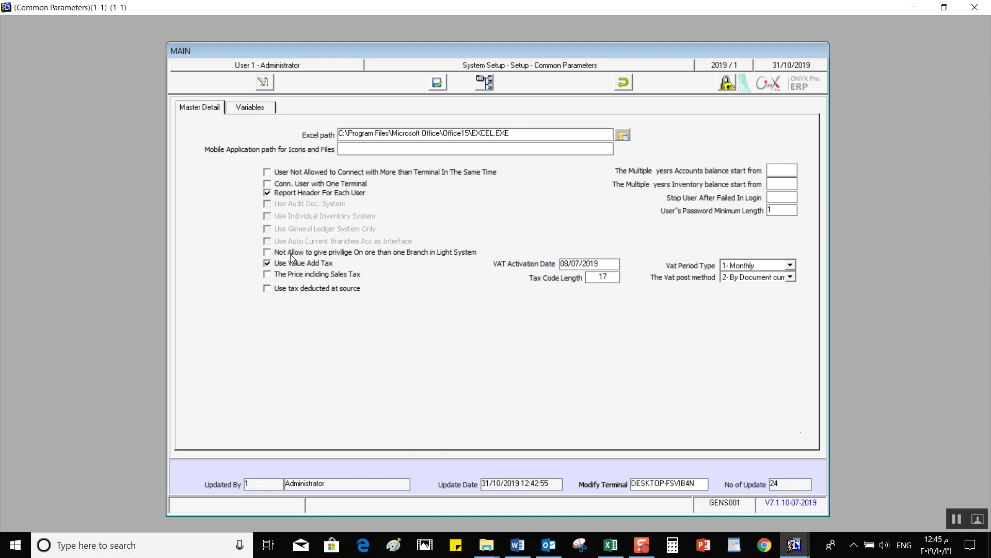
# Leave Use Value Add Tax enabled after toggling it off and on twice.
pyautogui.click(267, 263)
pyautogui.click(266, 264)
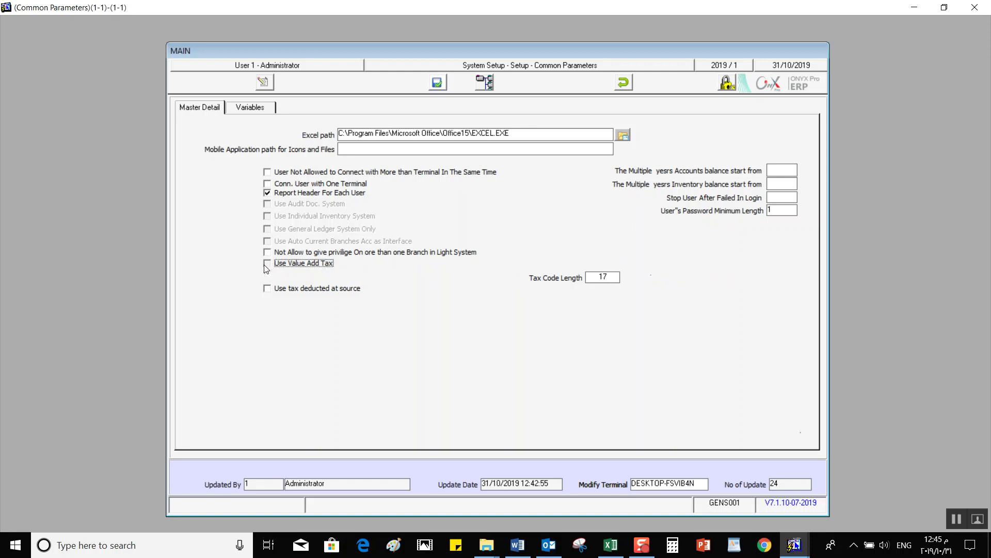
pyautogui.click(266, 264)
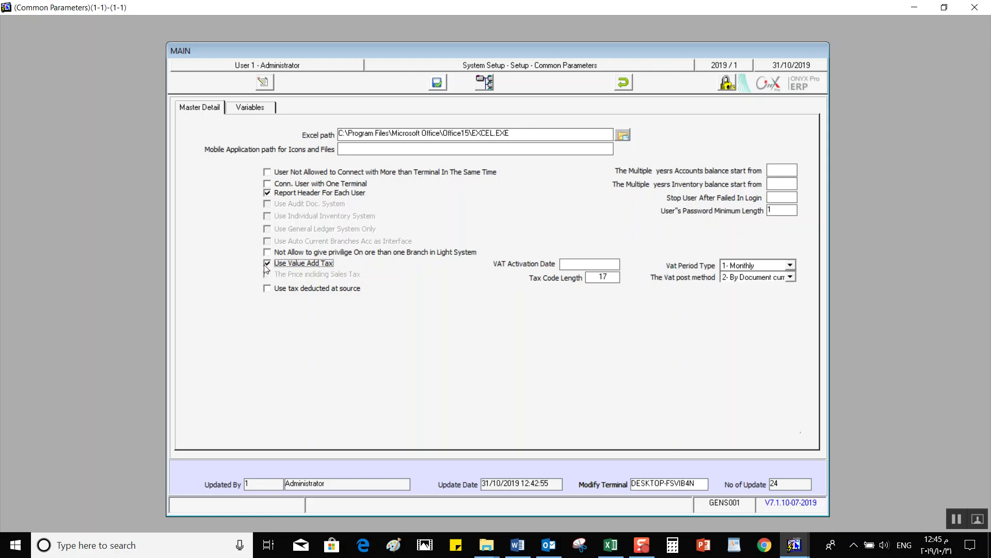
pyautogui.click(266, 264)
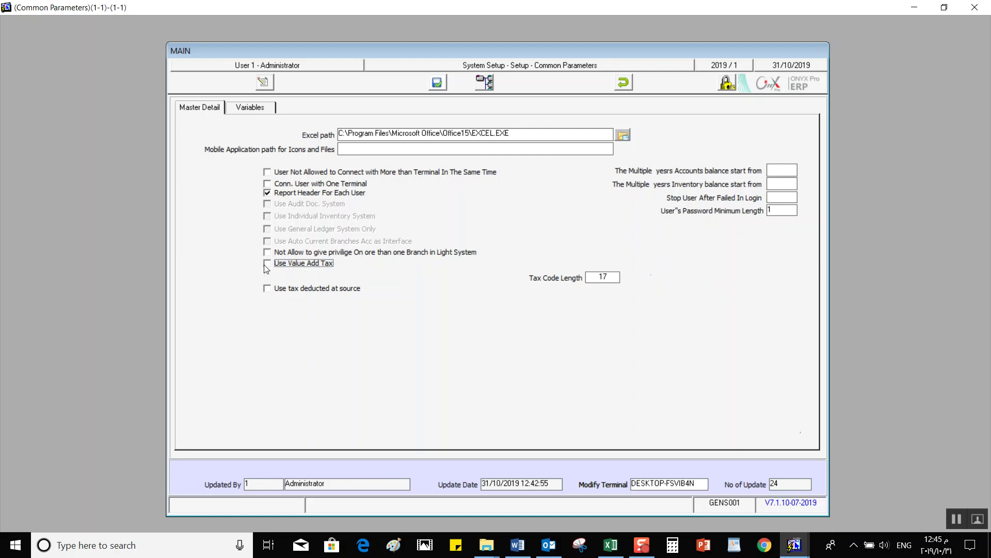
pyautogui.click(265, 265)
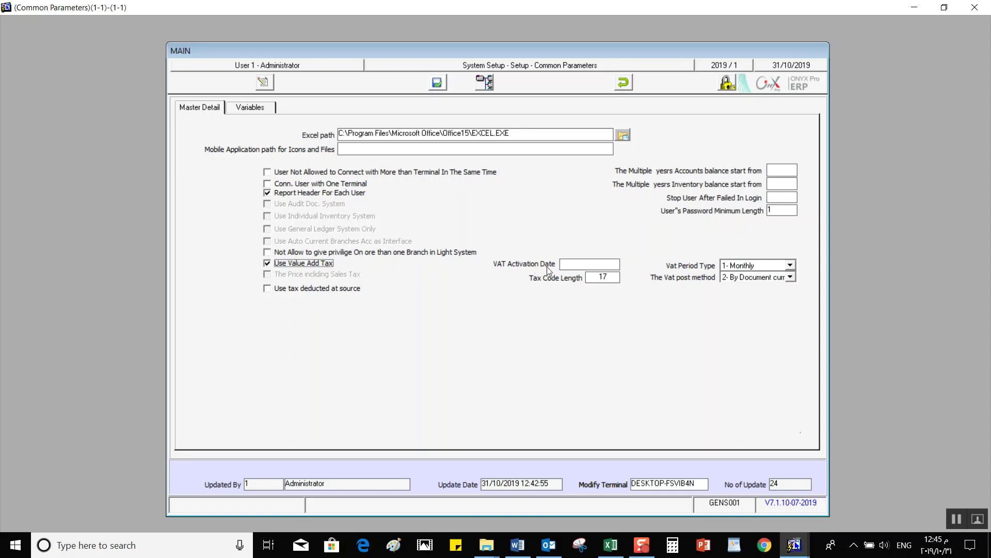
# Enter 1/1/2019 as the VAT Activation Date and open the Vat Period Type list.
pyautogui.click(586, 265)
pyautogui.write('1/1/2019')
pyautogui.doubleClick(603, 264)
pyautogui.click(602, 265)
pyautogui.click(790, 265)
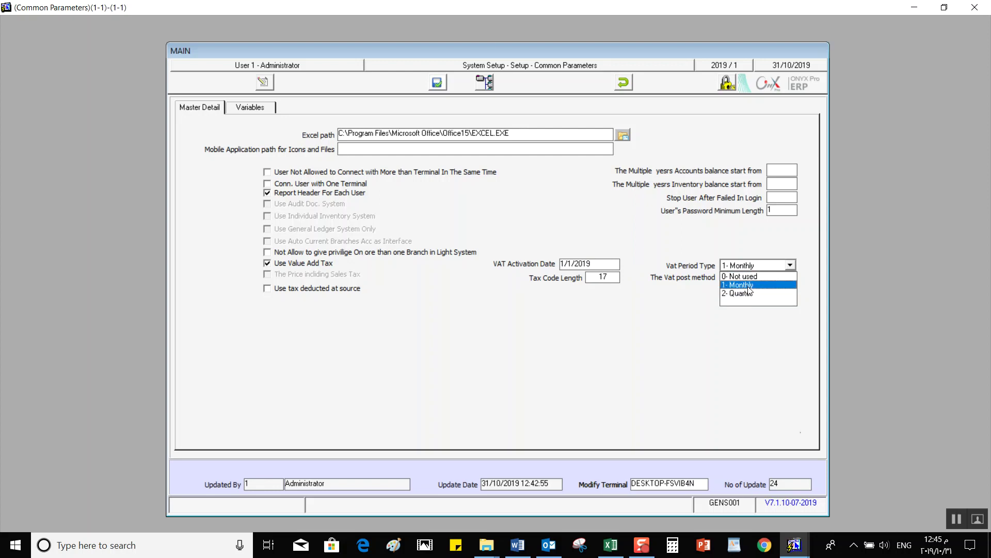
# Keep Vat Period Type at 1- Monthly and set Vat post method to 1- By Local currency.
pyautogui.click(786, 284)
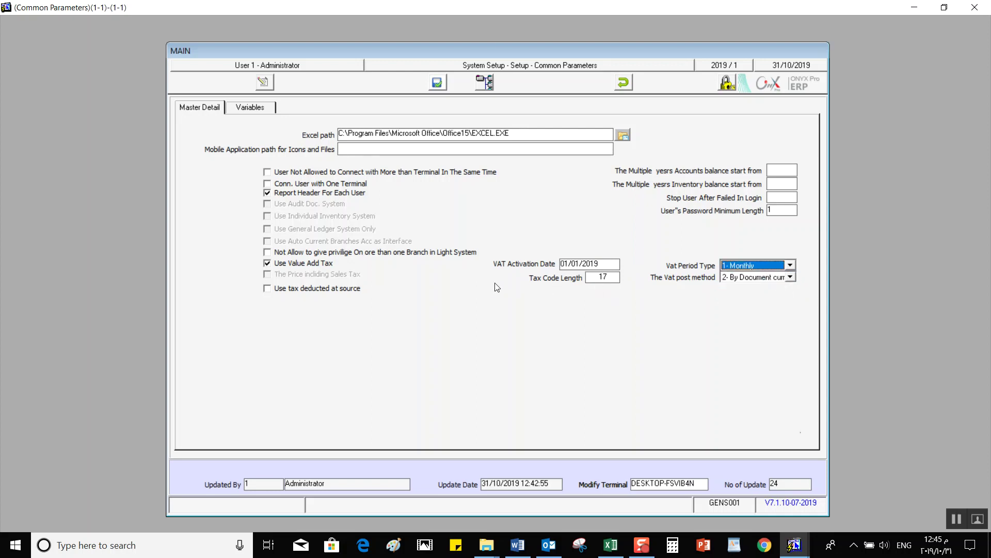
pyautogui.click(794, 275)
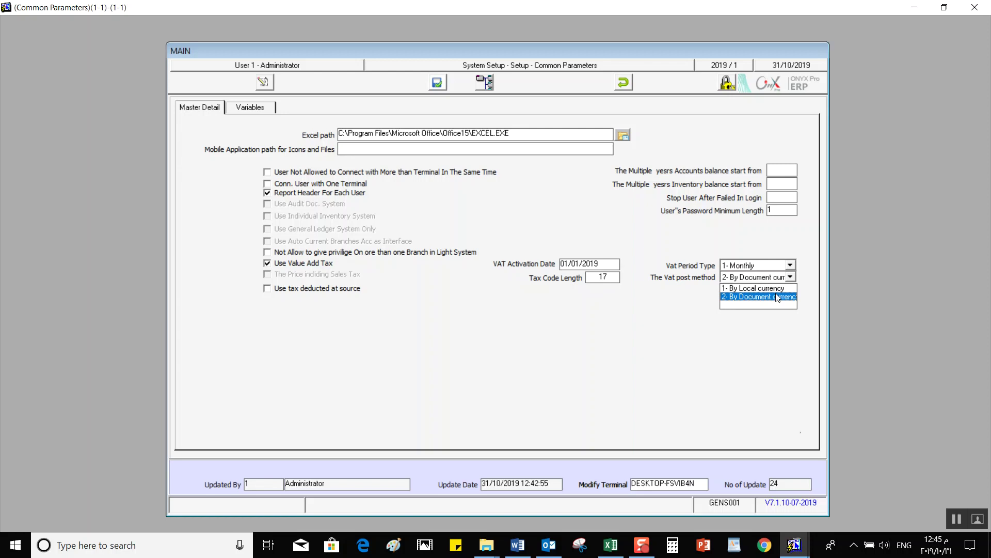
pyautogui.click(757, 305)
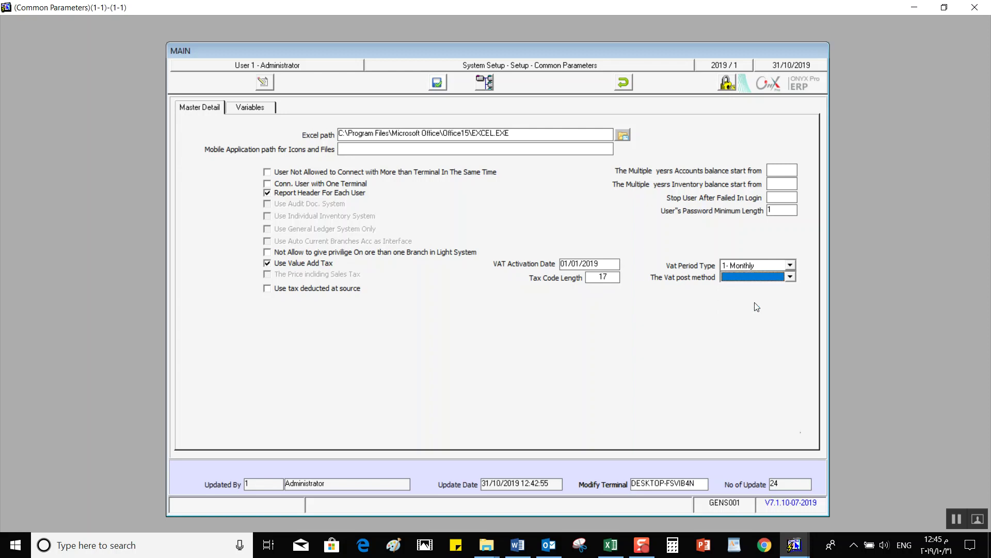
pyautogui.click(789, 277)
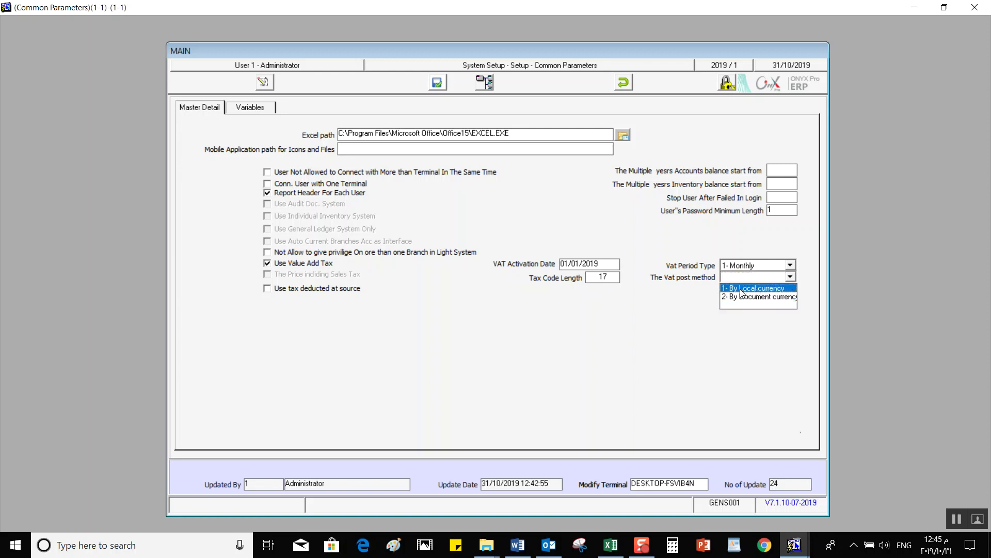
pyautogui.click(741, 290)
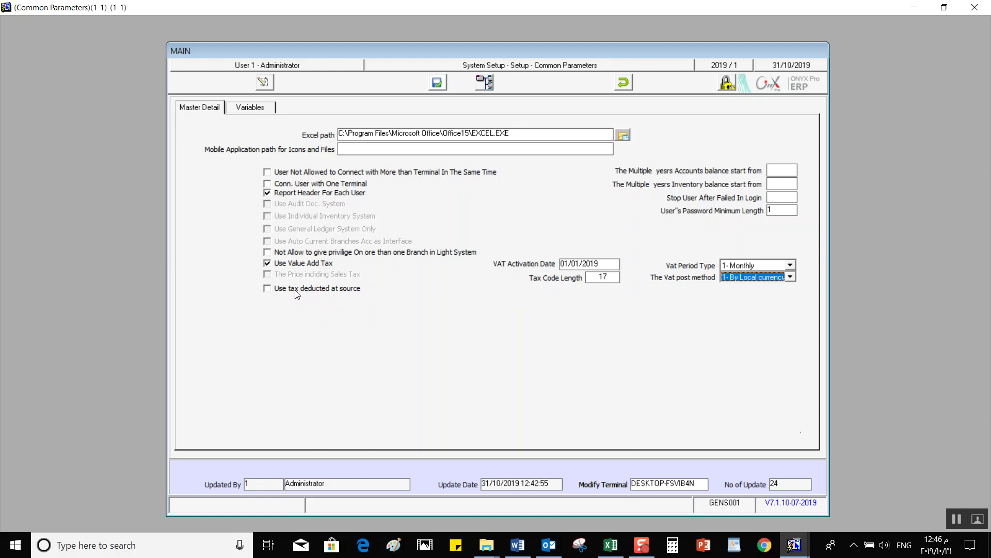
pyautogui.click(266, 290)
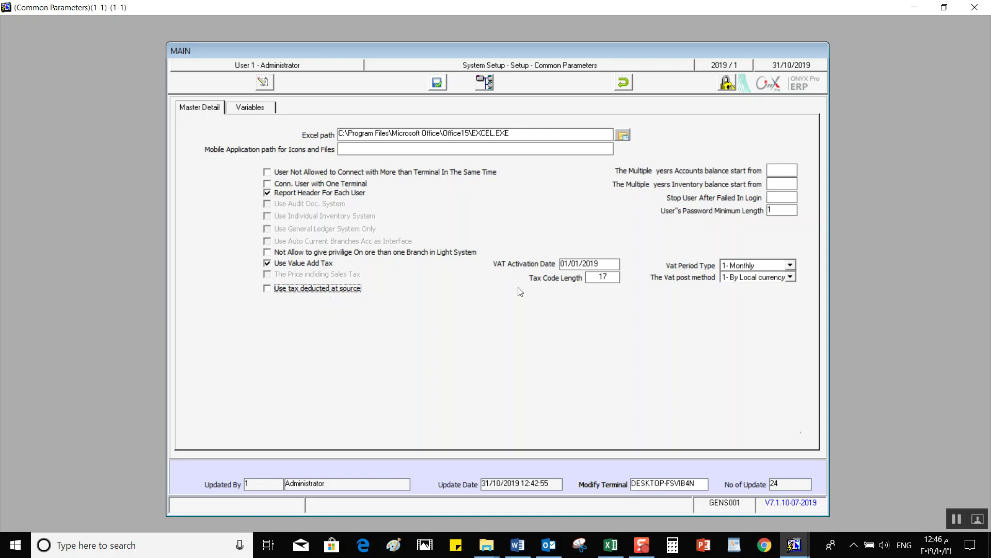
pyautogui.click(615, 279)
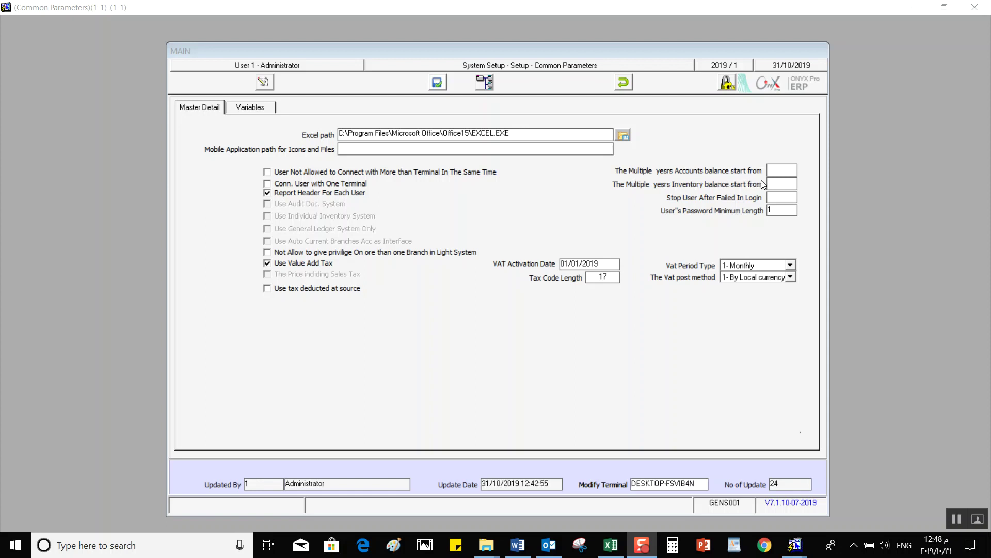
# Enter 2019 in both the Accounts balance start and Inventory balance start year fields.
pyautogui.click(783, 170)
pyautogui.write('201')
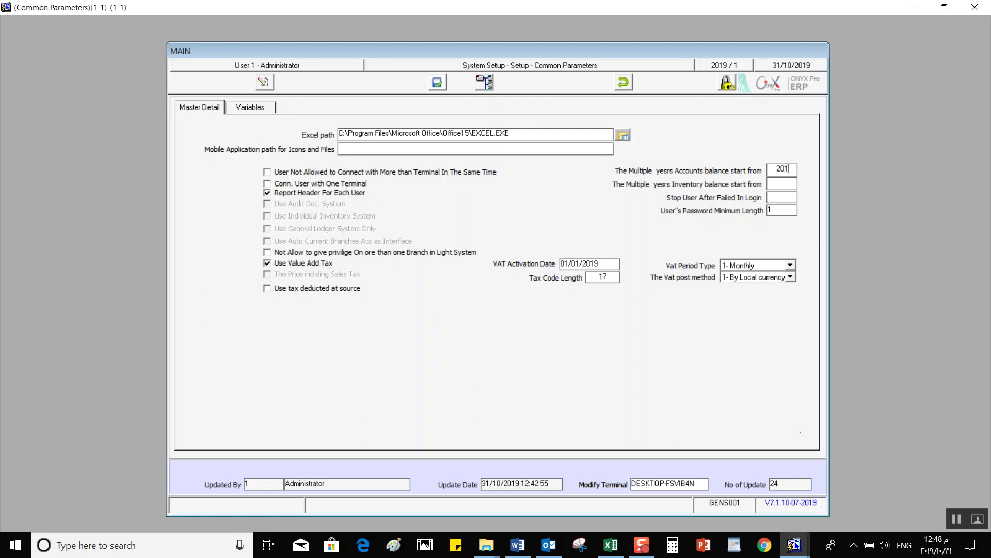
pyautogui.write('9')
pyautogui.click(774, 184)
pyautogui.write('0210')
pyautogui.press('BackSpace')
pyautogui.press('BackSpace')
pyautogui.press('BackSpace')
pyautogui.press('BackSpace')
pyautogui.write('2019')
# Enter 3 for Stop User After Failed In Login and select User's Password Minimum Length.
pyautogui.click(782, 197)
pyautogui.write('3')
pyautogui.click(775, 210)
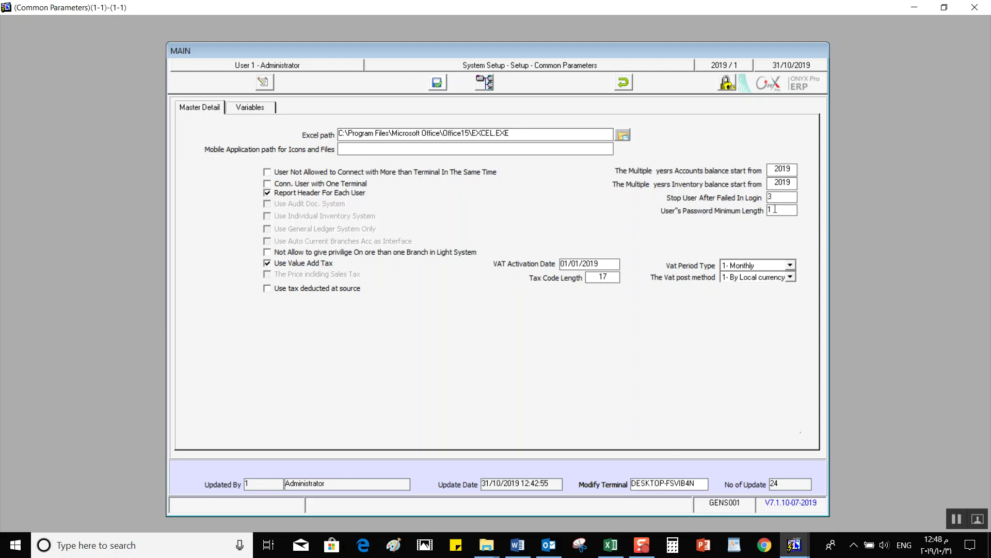